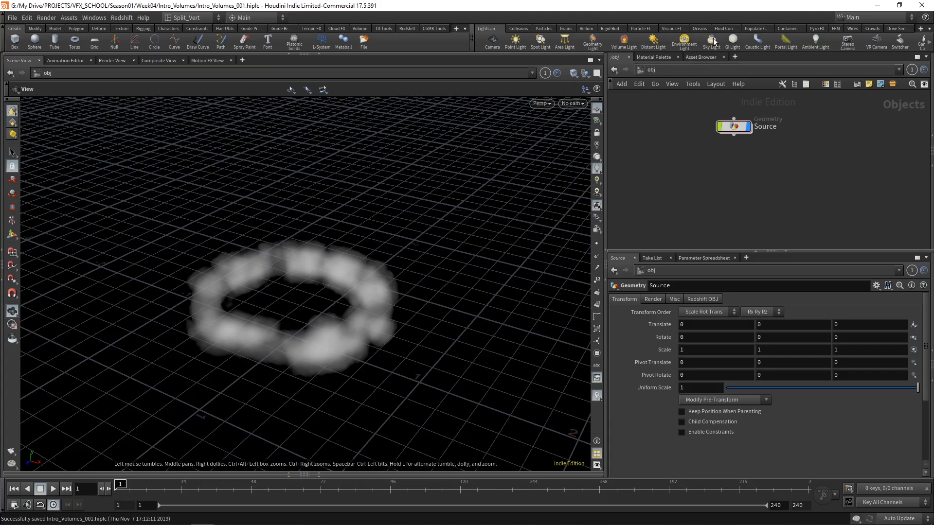
Add a Sky Light to the scene and auto-arrange the object nodes in the network
click(712, 41)
key(l)
click(850, 225)
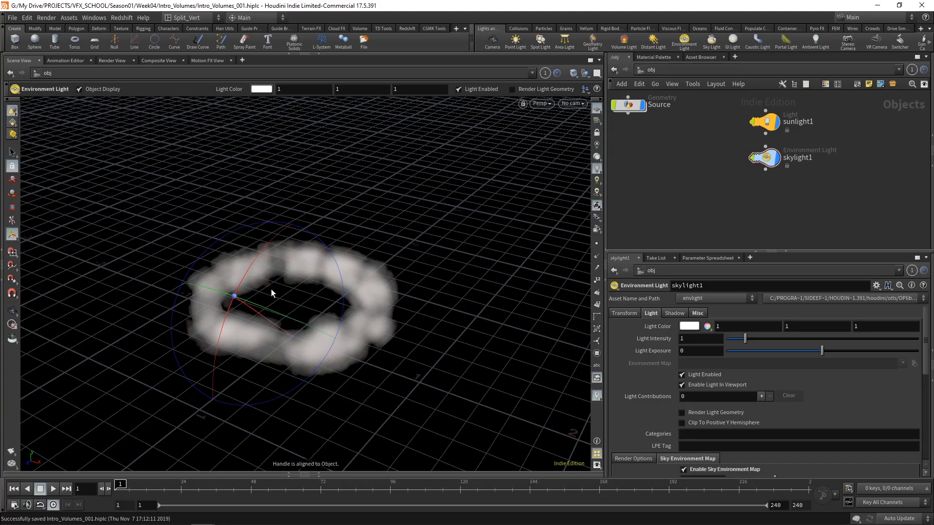
key(Escape)
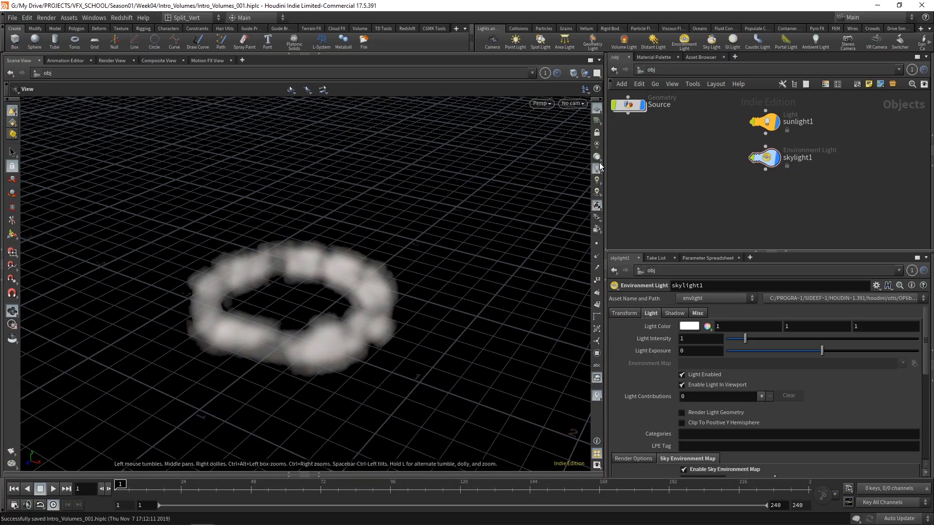
Frame the smoke ring low in the perspective view, nearly level with the ground, and create a camera from that view
drag(406, 340, 266, 273)
drag(241, 348, 424, 310)
middle_drag(424, 310, 417, 292)
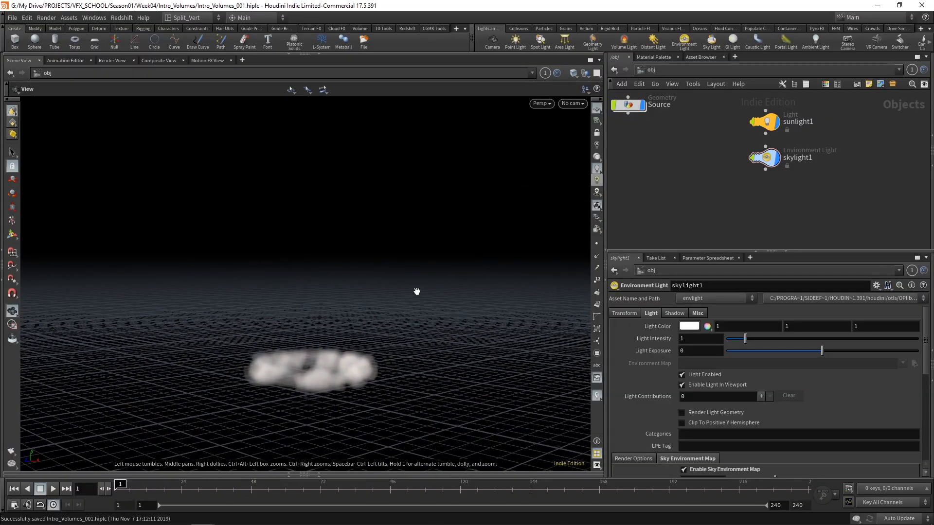
ctrl+click(492, 46)
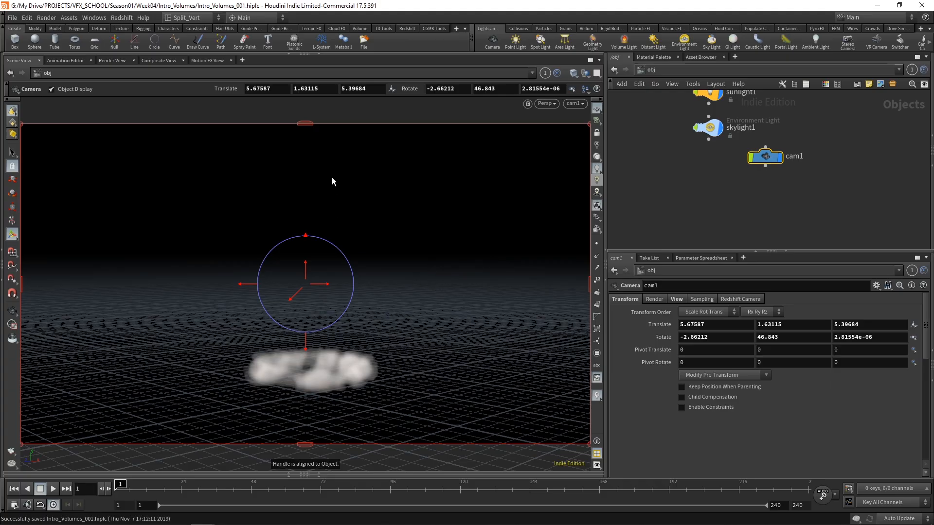
key(Escape)
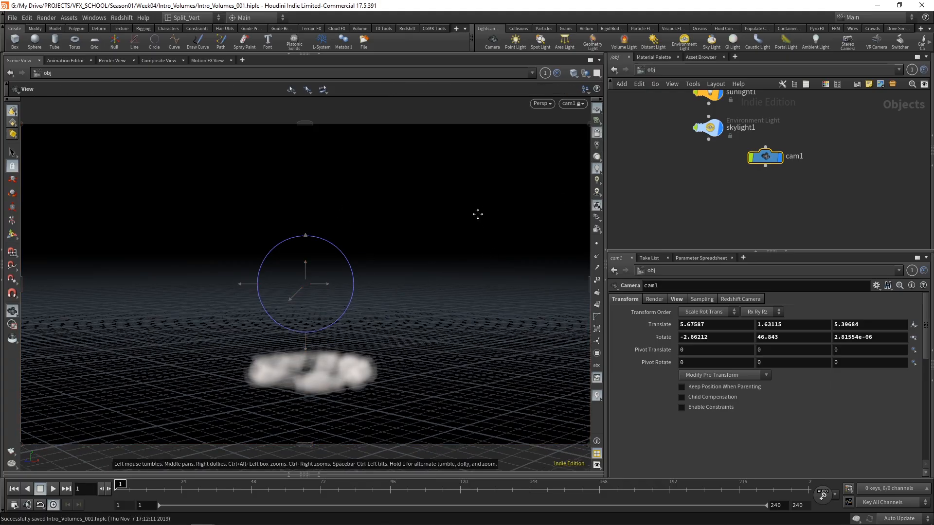
Reposition the camera so the smoke ring sits lower in the frame, and hide the reference grid
middle_drag(474, 230, 463, 265)
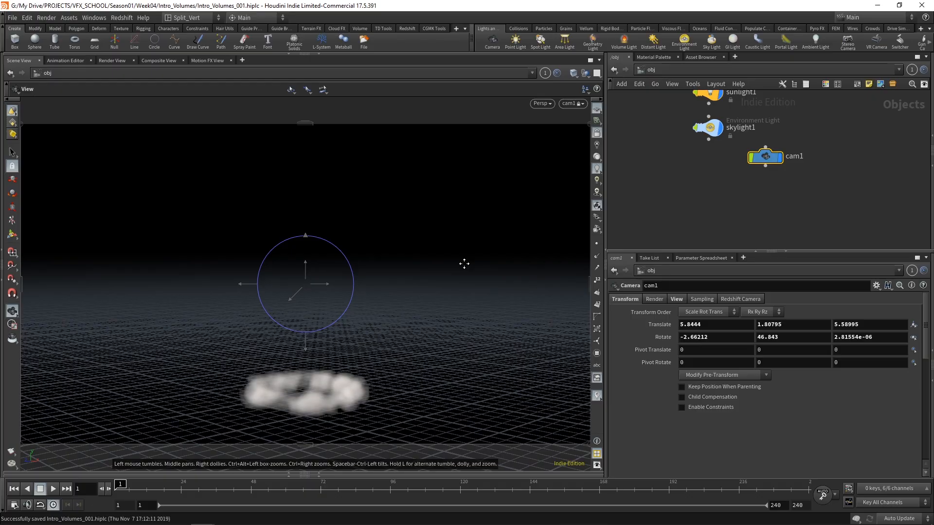
key(Return)
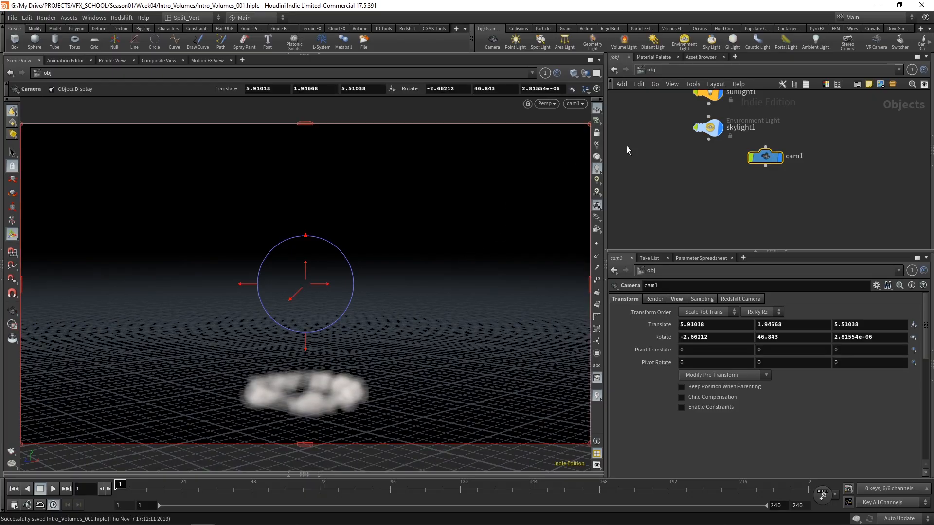
key(Escape)
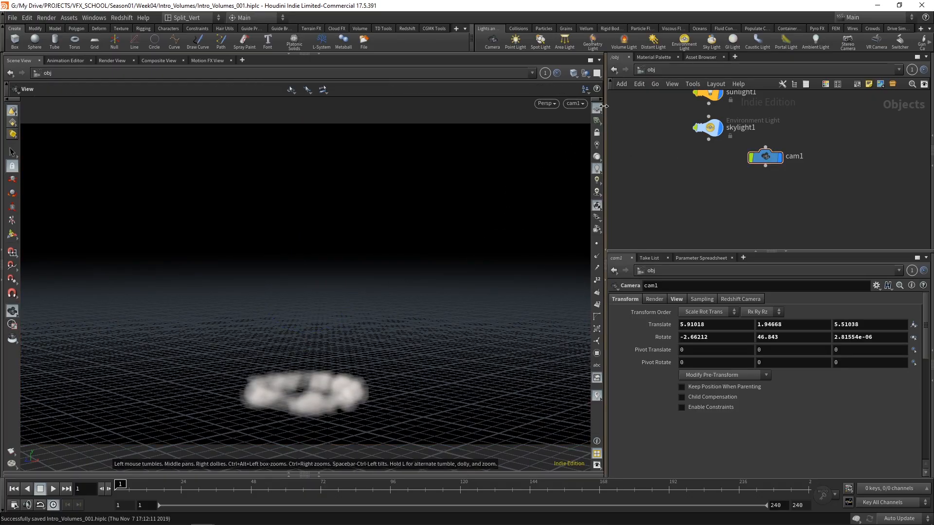
click(598, 109)
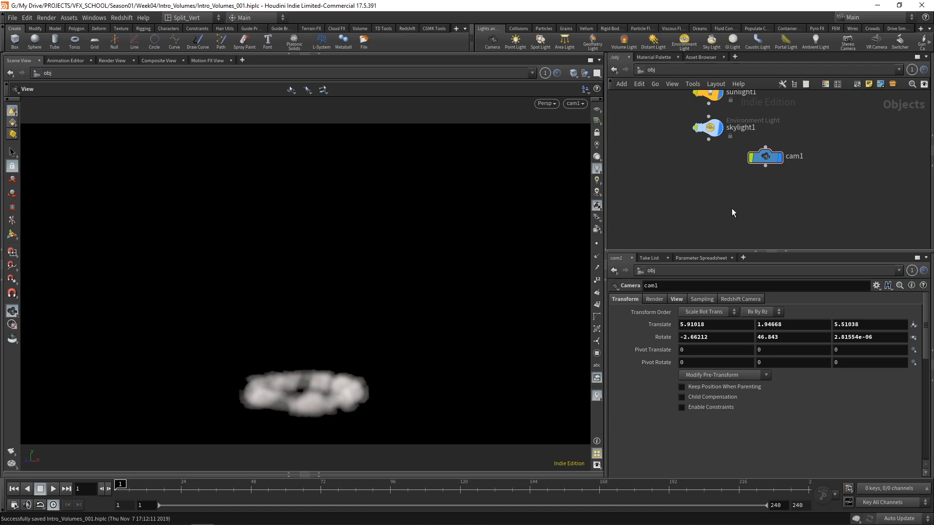
Move the Source geometry node further away from the light and camera nodes in the object network
key(h)
drag(820, 204, 762, 215)
middle_drag(662, 194, 724, 180)
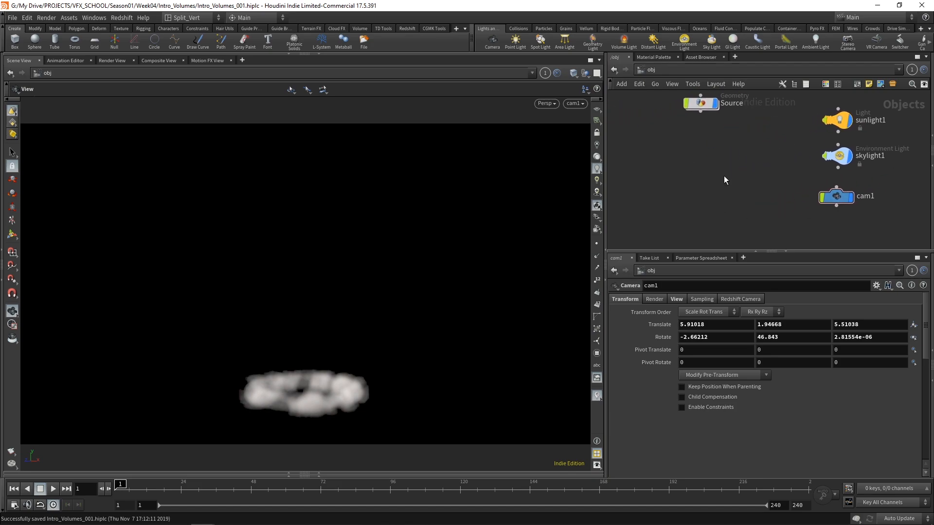
middle_drag(661, 177, 695, 178)
drag(731, 109, 704, 104)
middle_drag(679, 165, 672, 196)
drag(698, 133, 679, 134)
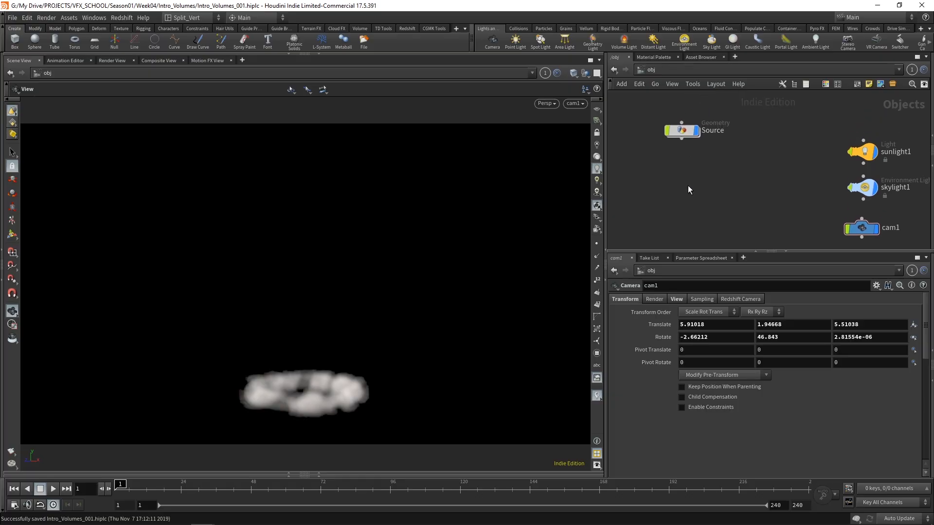
Add a DOP Network below the Source node and name it pyro_sim
key(Tab)
text(dopnet)
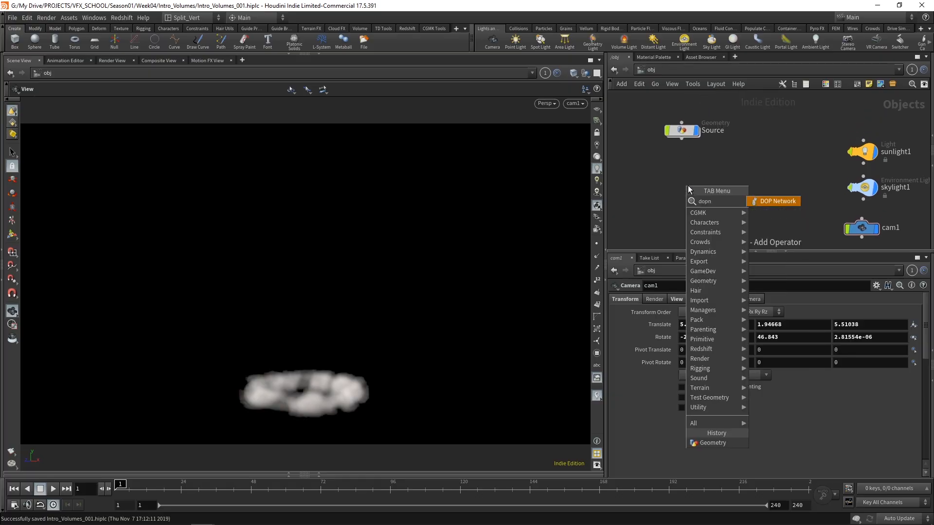
key(Return)
click(685, 187)
key(F2)
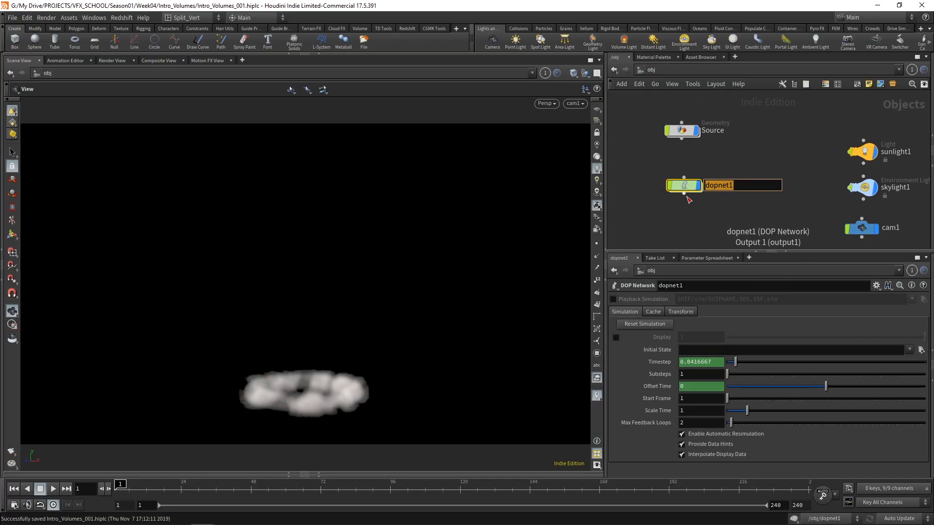
text(pyro)
key(Return)
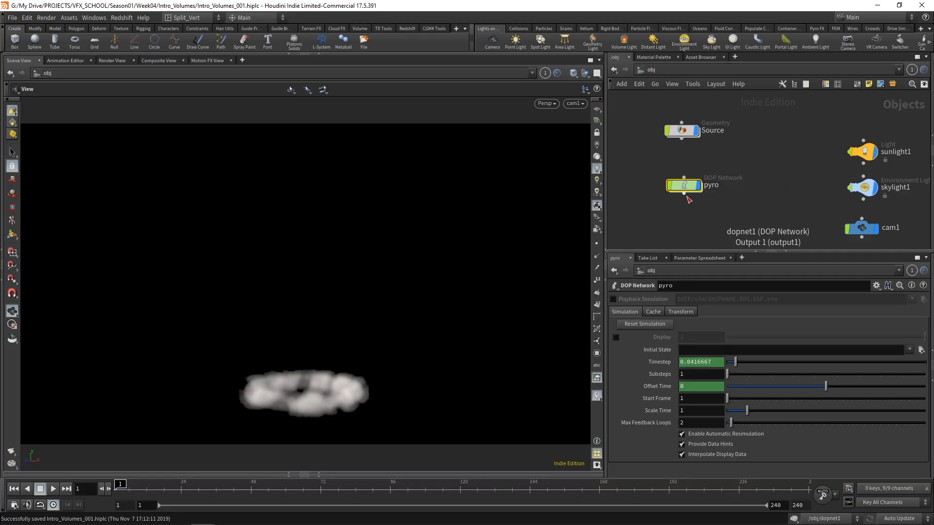
double_click(714, 185)
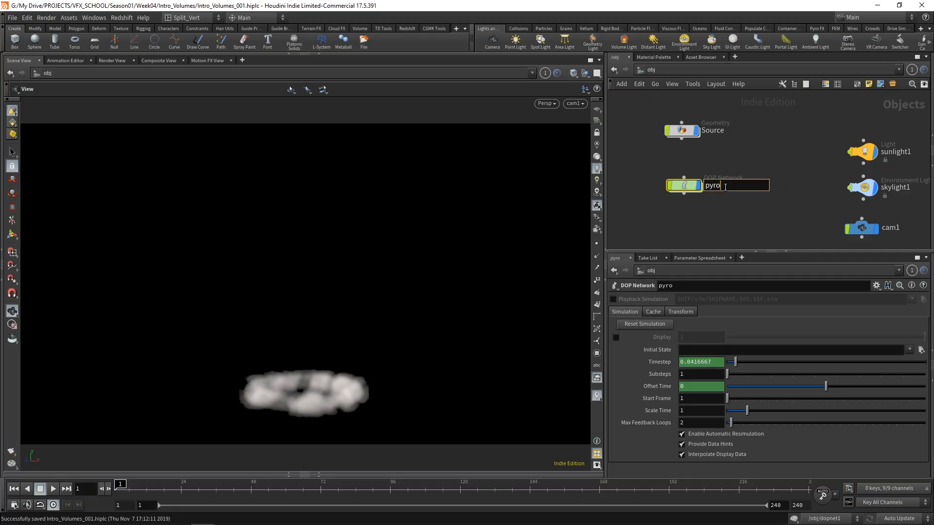
text(_sim)
key(Return)
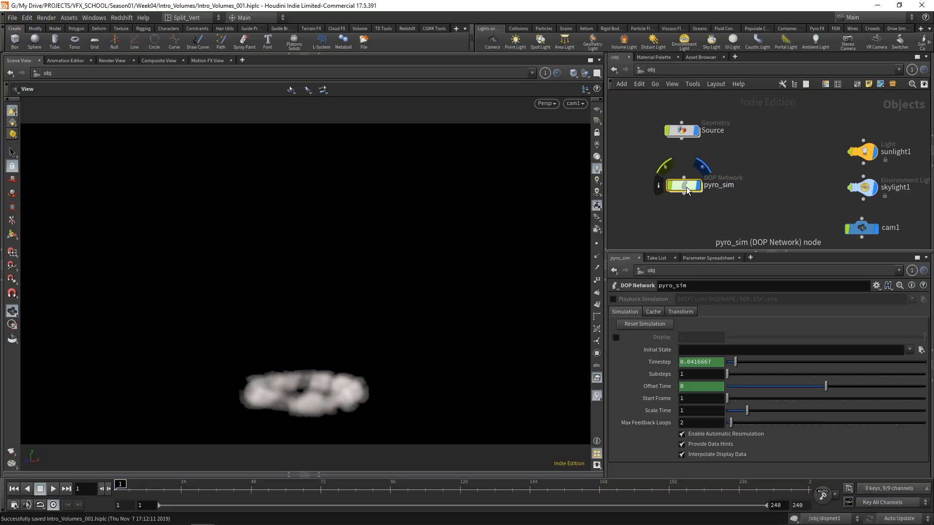
Inside the pyro_sim network, add a Pyro Solver above the output node and connect it to the output
double_click(684, 185)
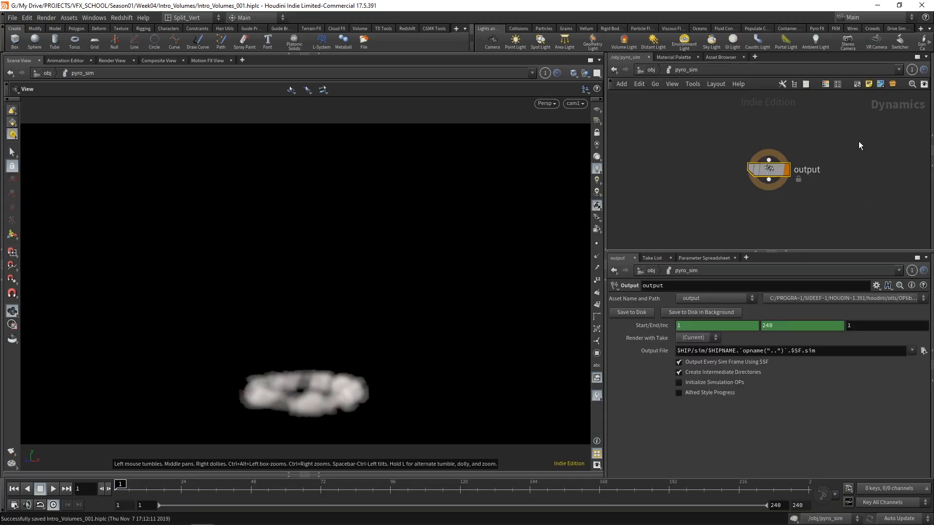
key(Tab)
text(pyro)
key(Return)
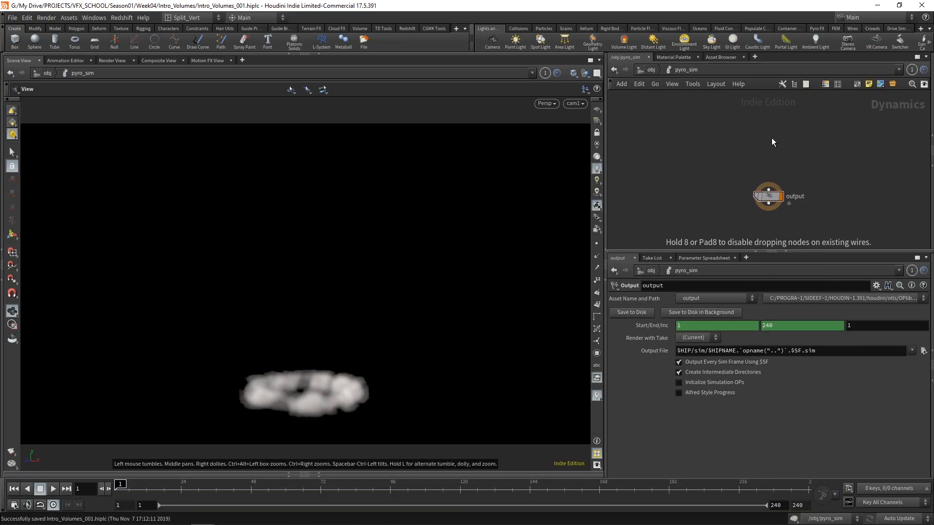
click(771, 138)
click(771, 145)
click(768, 190)
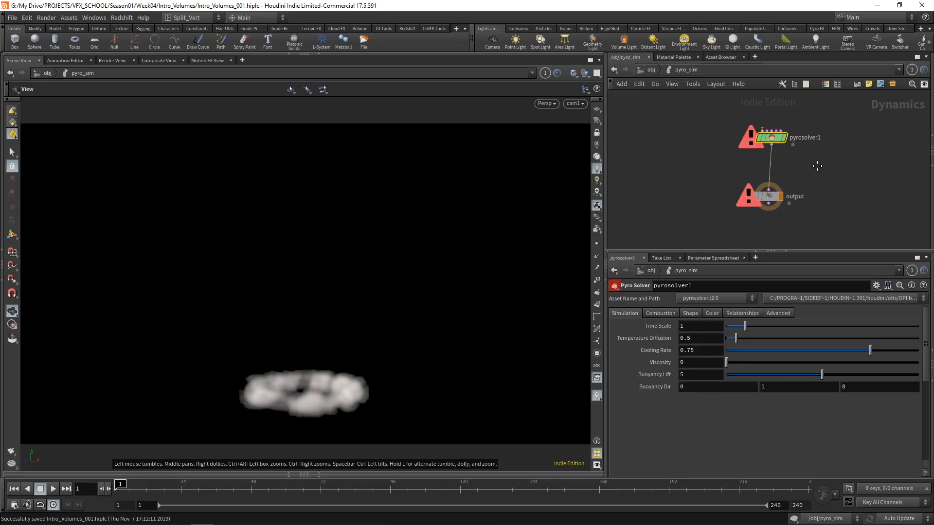
Add a Smoke Object above the solver and connect it to the Pyro Solver's first input, the required object input
key(Tab)
text(smoke)
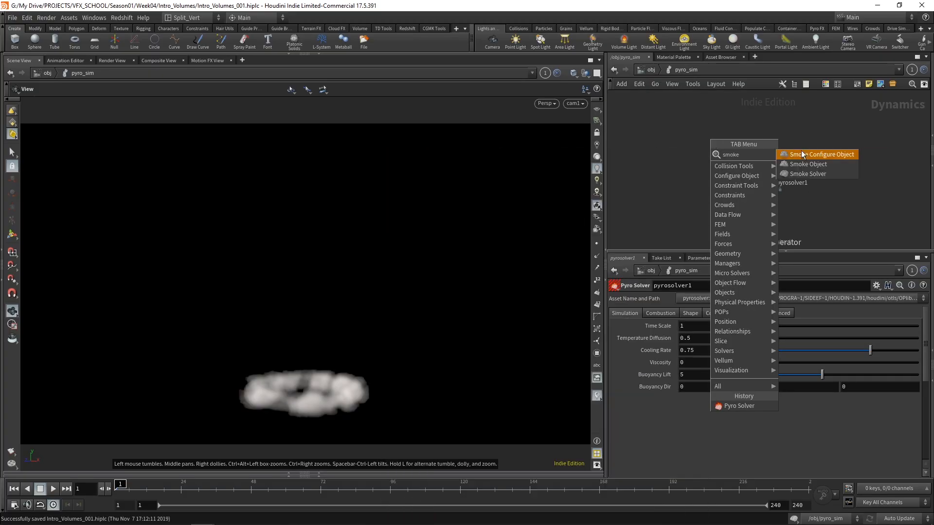
click(805, 163)
click(708, 123)
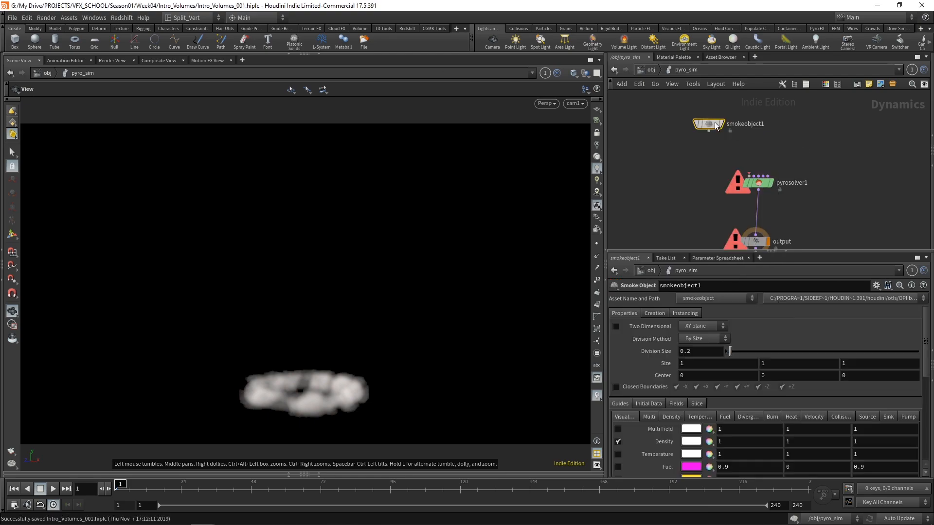
click(708, 131)
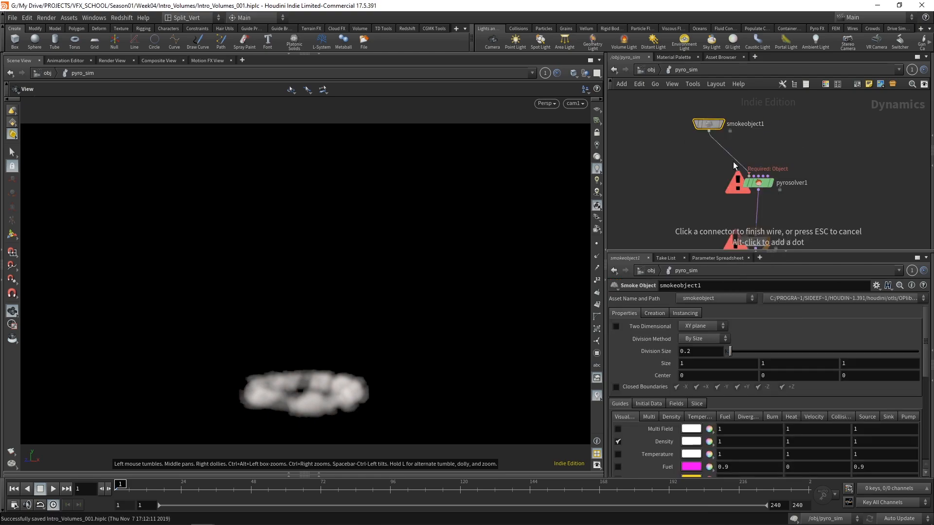
click(748, 175)
drag(710, 125, 700, 129)
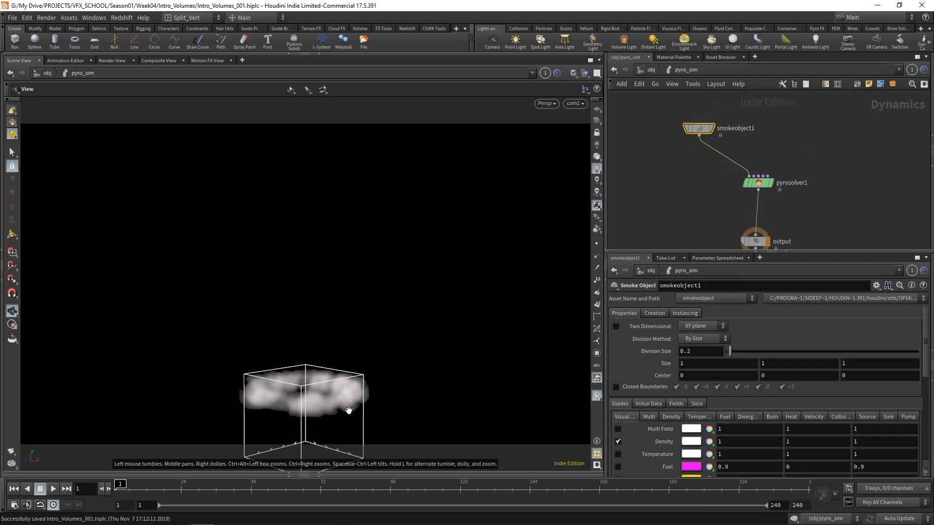
Add a Volume Source node beside the smoke object and connect it to the Pyro Solver's last input
middle_drag(807, 122, 783, 166)
click(788, 144)
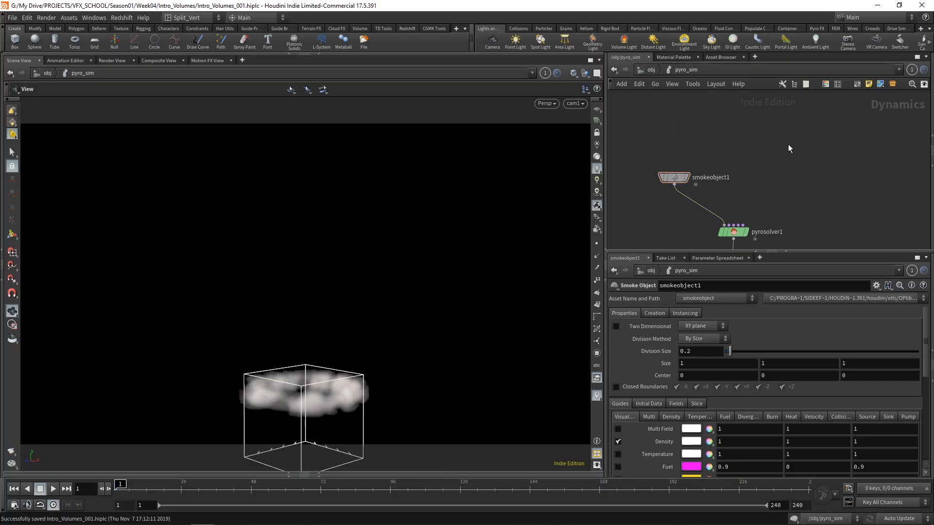
key(Tab)
text(volume)
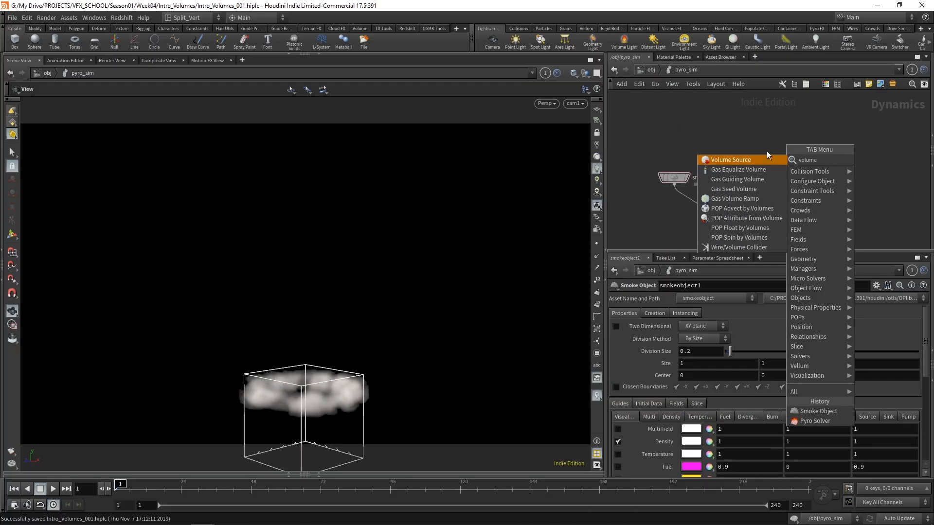
click(756, 160)
click(806, 137)
scroll(810, 149, down, 2)
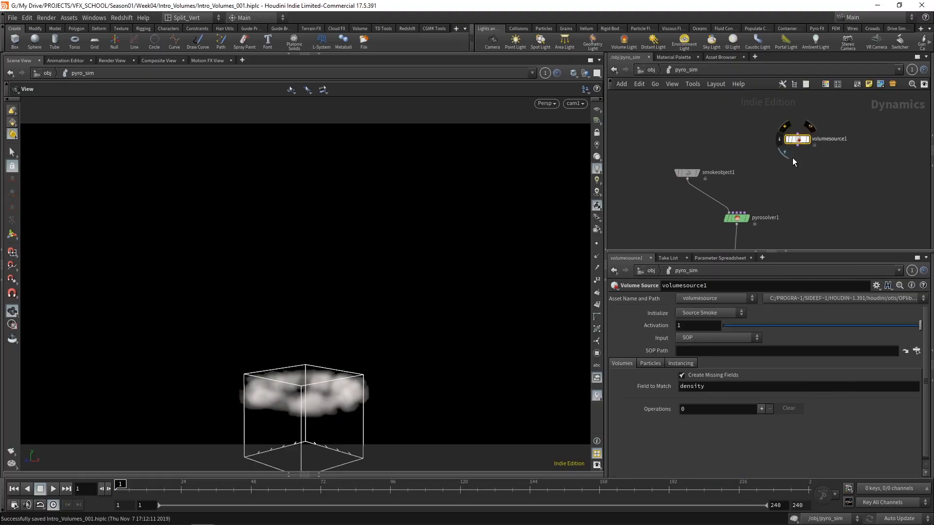
click(798, 144)
click(744, 212)
Examine the Pyro Solver's connections and its simulation and combustion parameters
scroll(790, 188, up, 3)
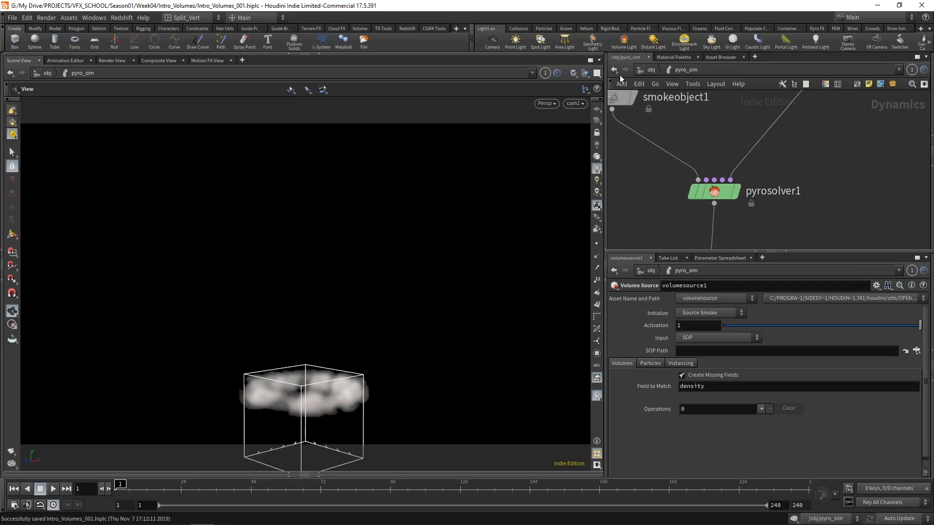
scroll(812, 171, down, 2)
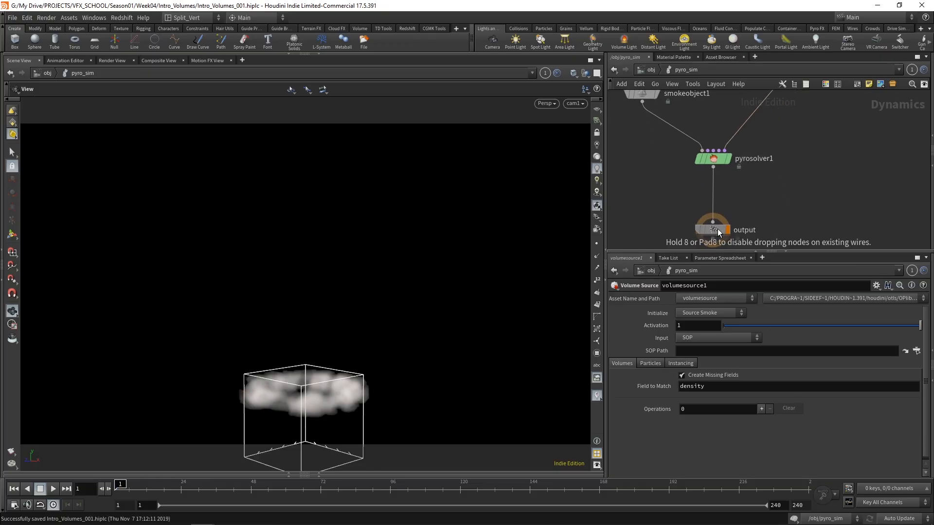
click(714, 178)
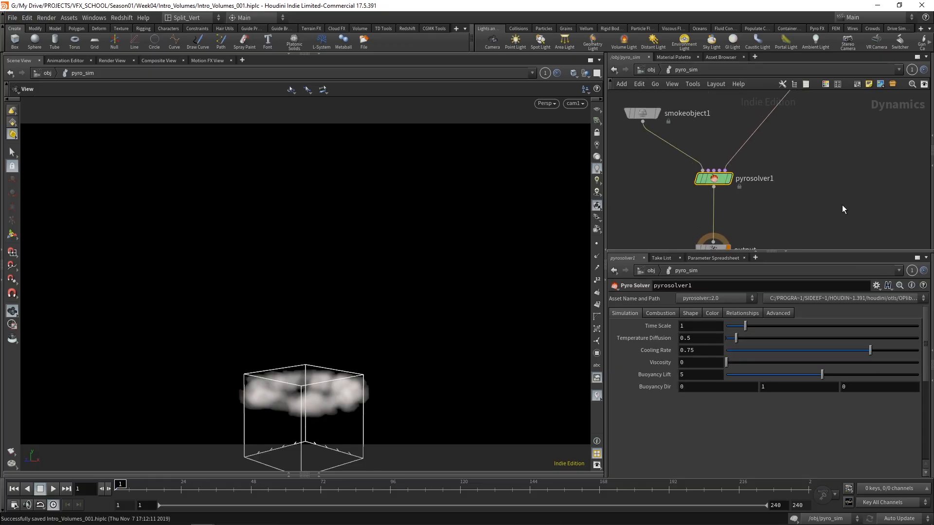
click(659, 314)
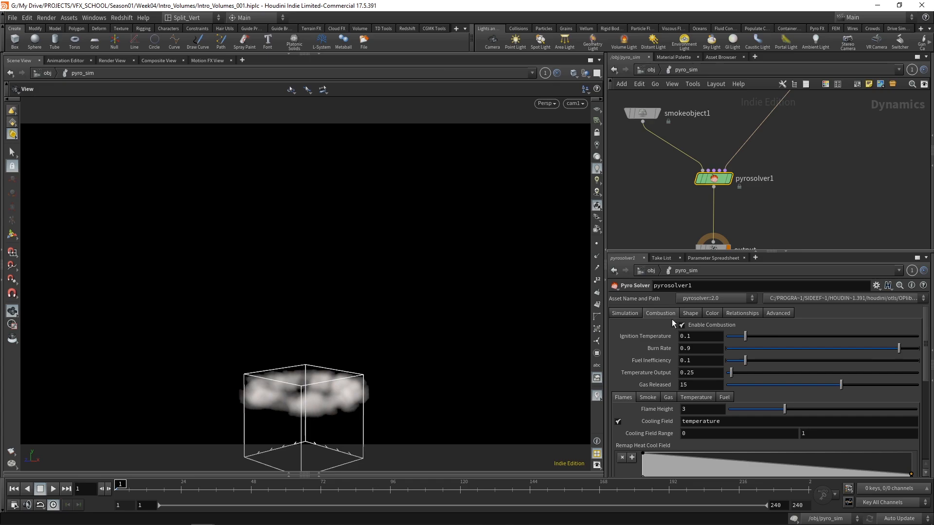
click(627, 315)
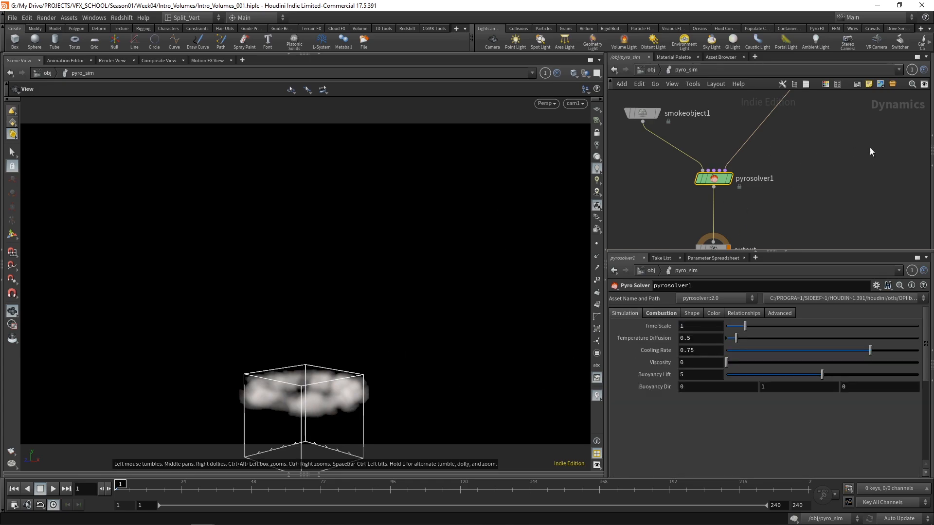
Select the smoke object, show the reference grid in the viewport, and move the node slightly away from the solver
scroll(827, 160, down, 5)
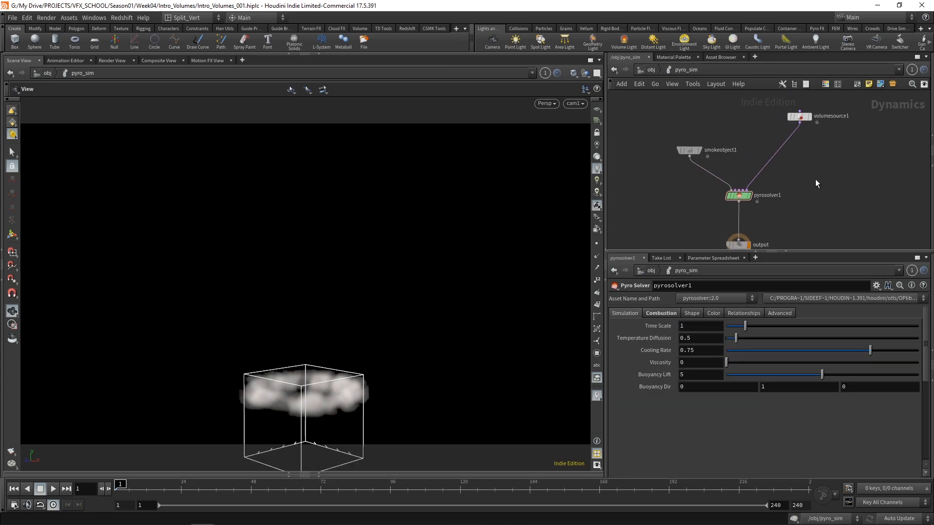
click(688, 150)
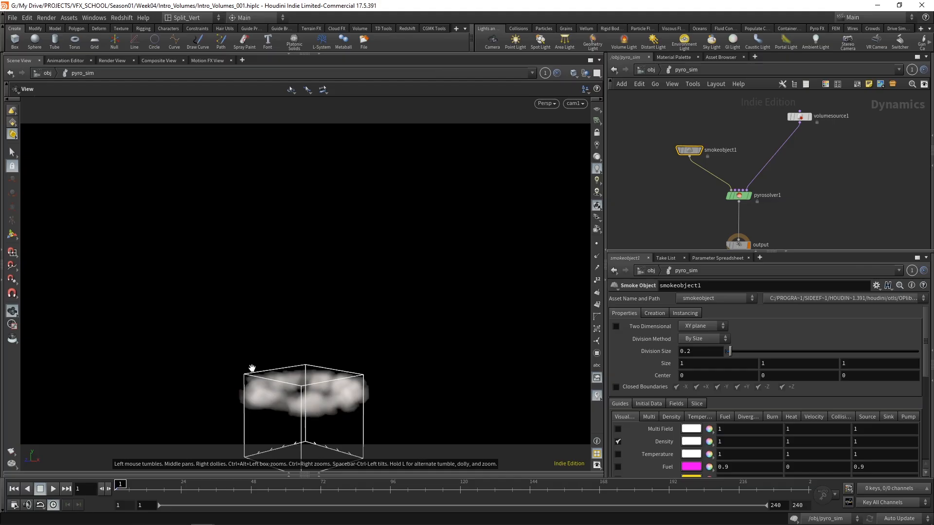
click(597, 109)
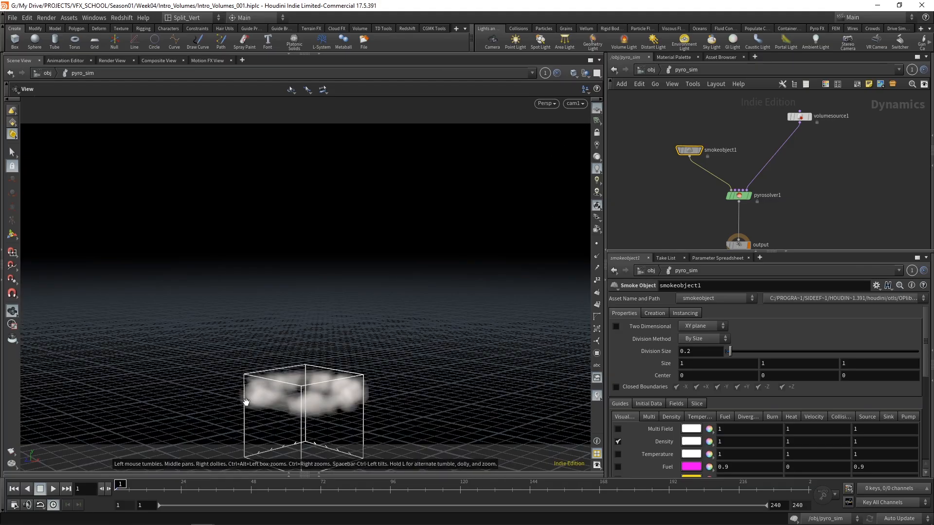
mouse_move(689, 152)
mouse_down()
mouse_move(666, 139)
mouse_move(693, 153)
mouse_move(670, 162)
mouse_move(681, 157)
mouse_up()
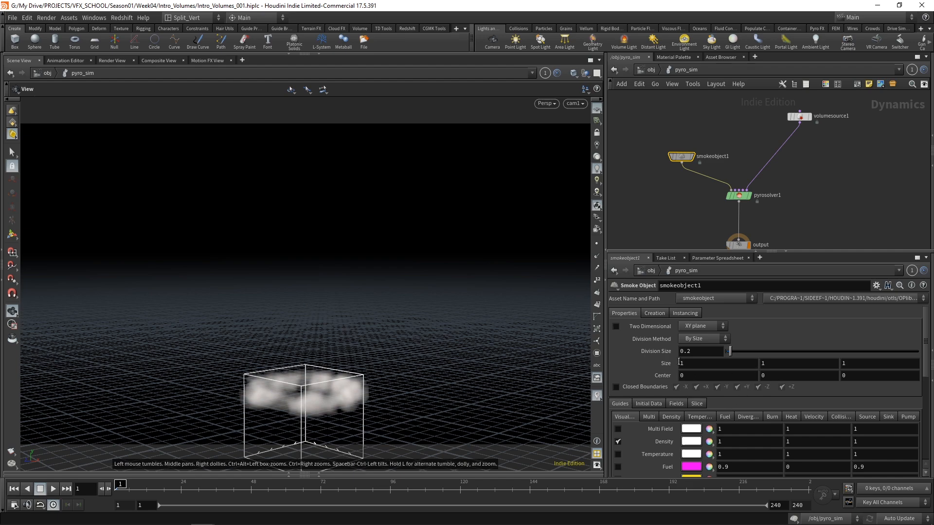
Drive the smoke object's Y center with the expression ch("sizey")/2, using a relative reference to its Y size
right_click(776, 366)
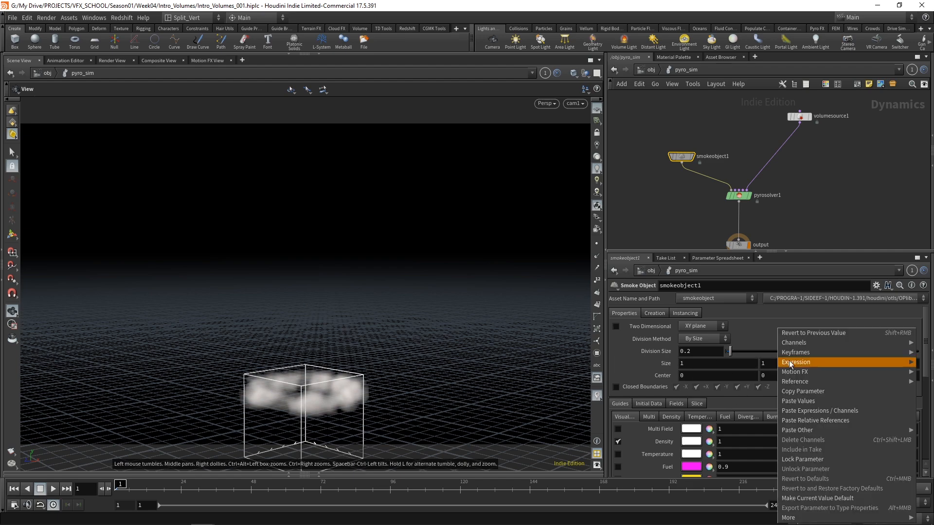
click(814, 393)
click(796, 375)
right_click(796, 375)
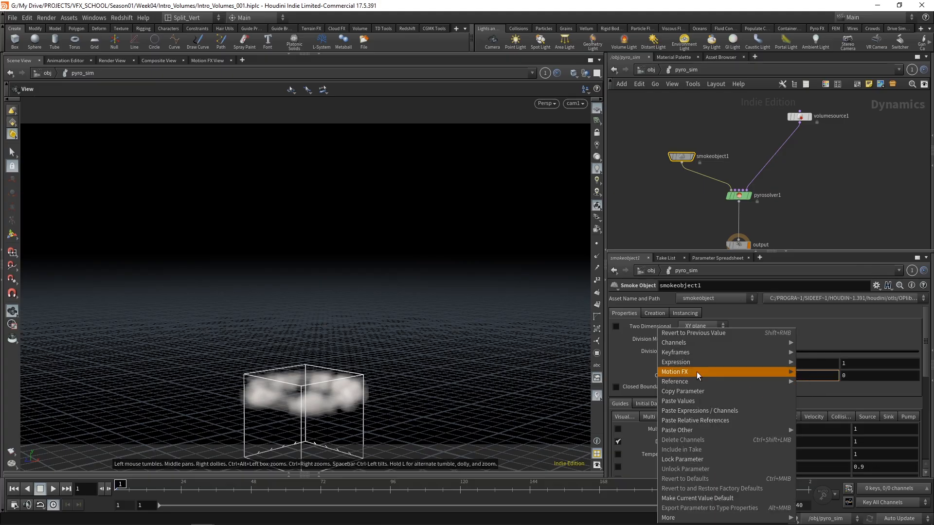
click(705, 421)
click(807, 379)
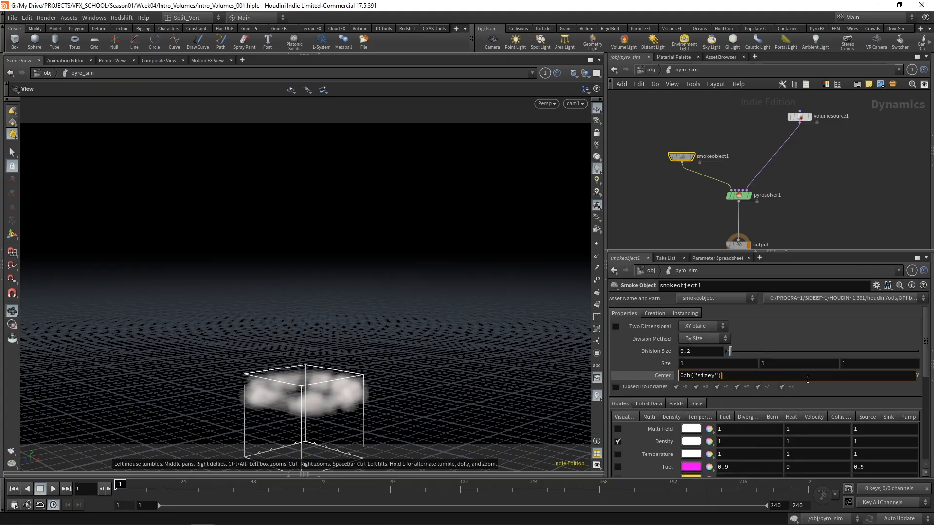
text(/2)
key(Return)
click(805, 380)
key(Home)
key(Delete)
key(Return)
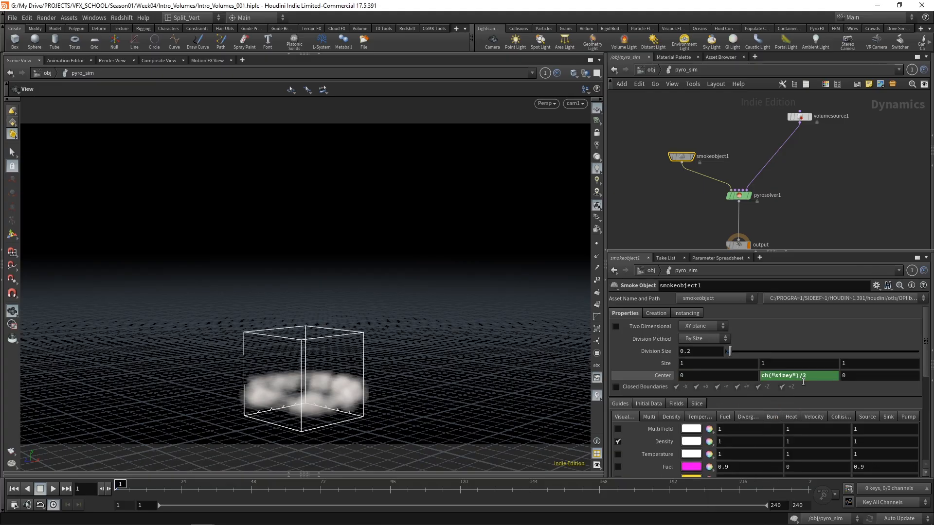
Set the smoke object's Y size to 4 to make its container taller
mouse_move(770, 363)
middle_down()
mouse_move(844, 360)
mouse_move(760, 368)
middle_up()
double_click(762, 365)
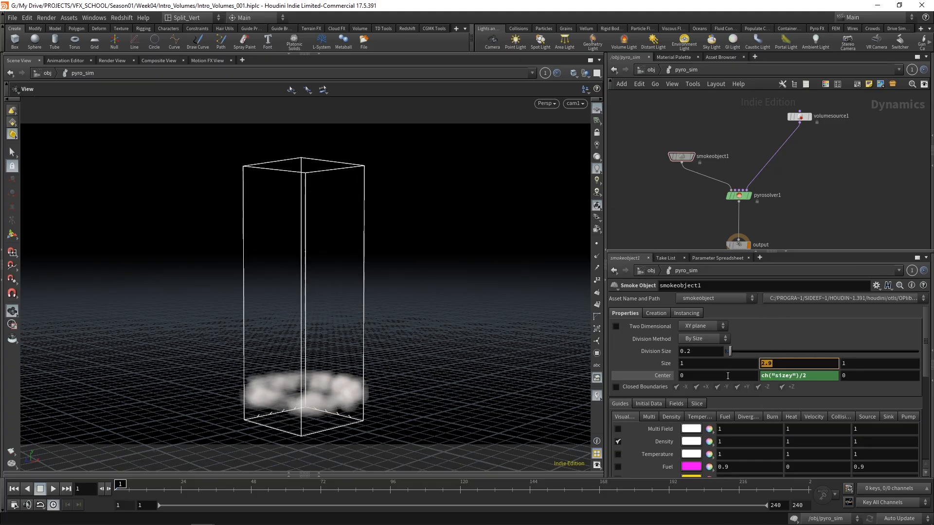
text(3)
key(Return)
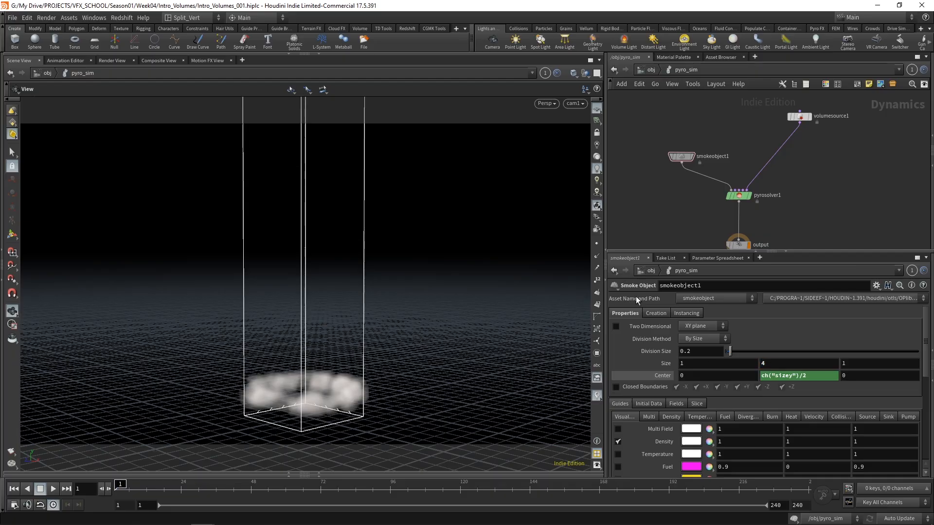
Try a width and depth of 2.5 for the smoke object's container, in X and Z
drag(469, 193, 449, 238)
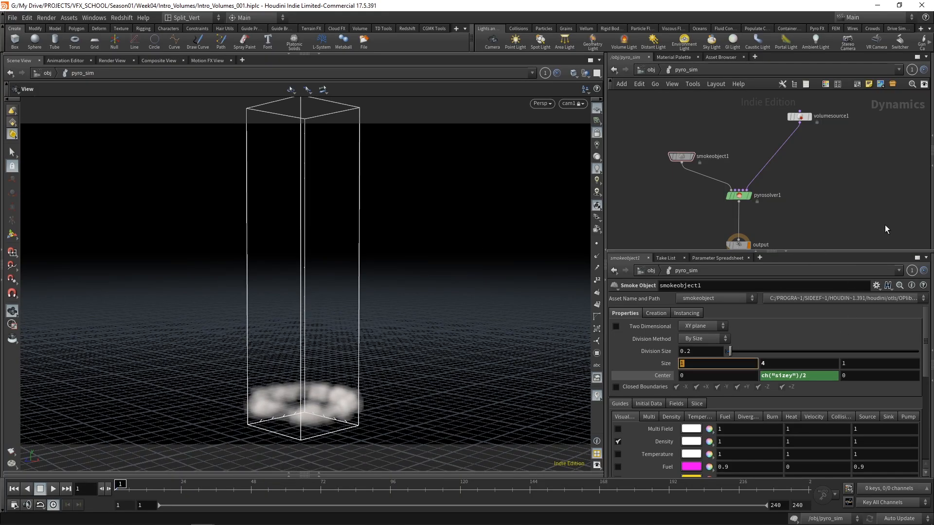
text(5)
key(Tab)
key(Tab)
text(2.5)
key(Return)
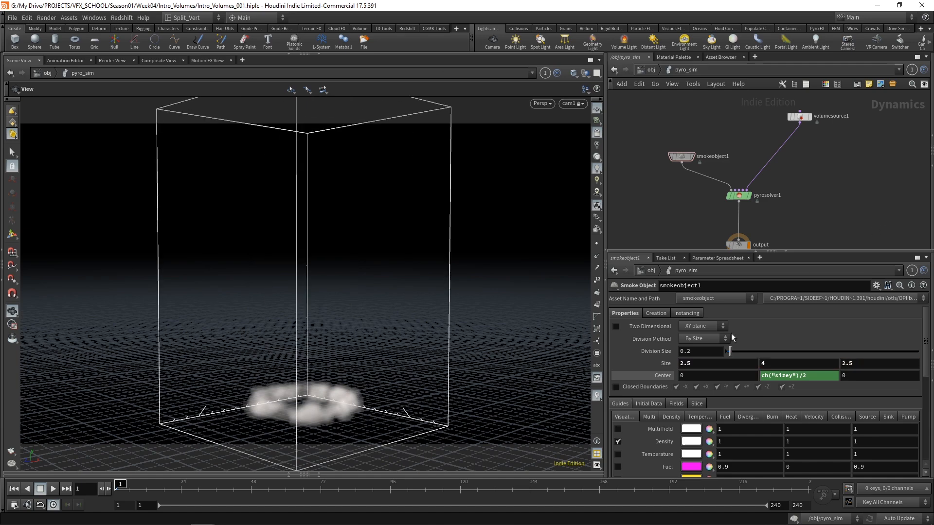
Set the smoke object's X and Z sizes to 3
drag(700, 369, 634, 386)
text(3)
key(Tab)
key(Tab)
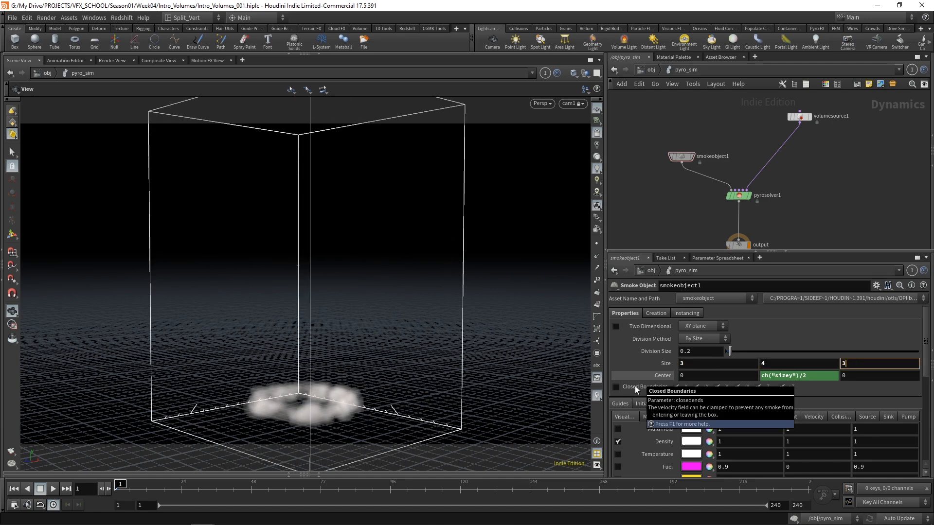
text(3)
key(Return)
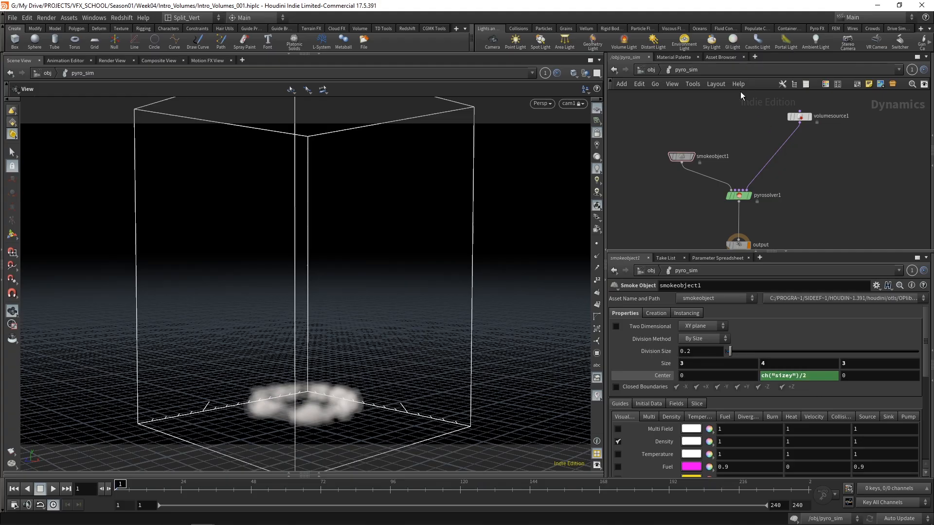
Inspect the voxel size of the Volume Rasterize Attributes node inside the Source geometry
click(651, 71)
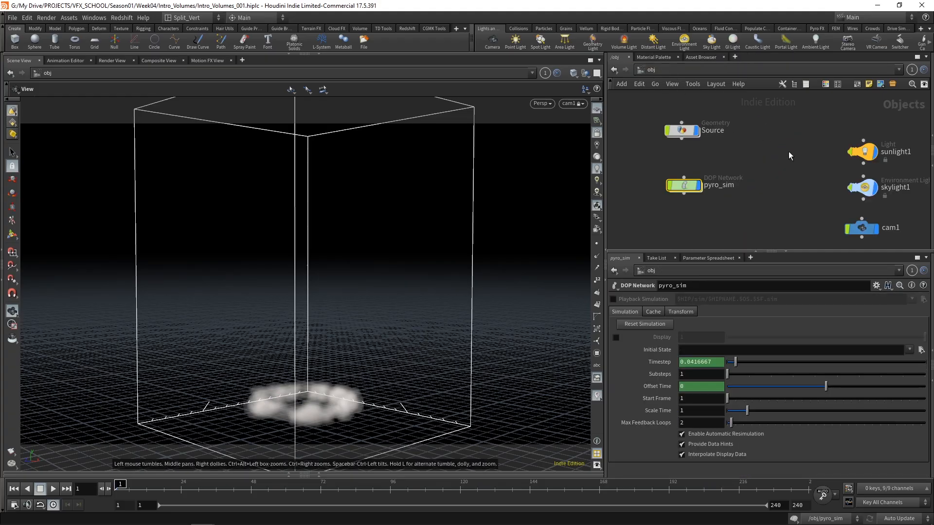
double_click(681, 131)
scroll(802, 149, up, 4)
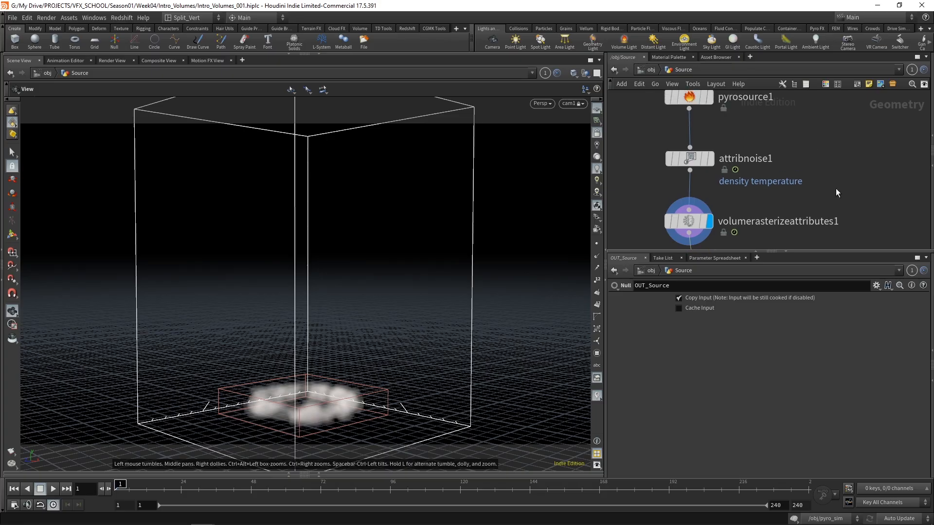
click(690, 202)
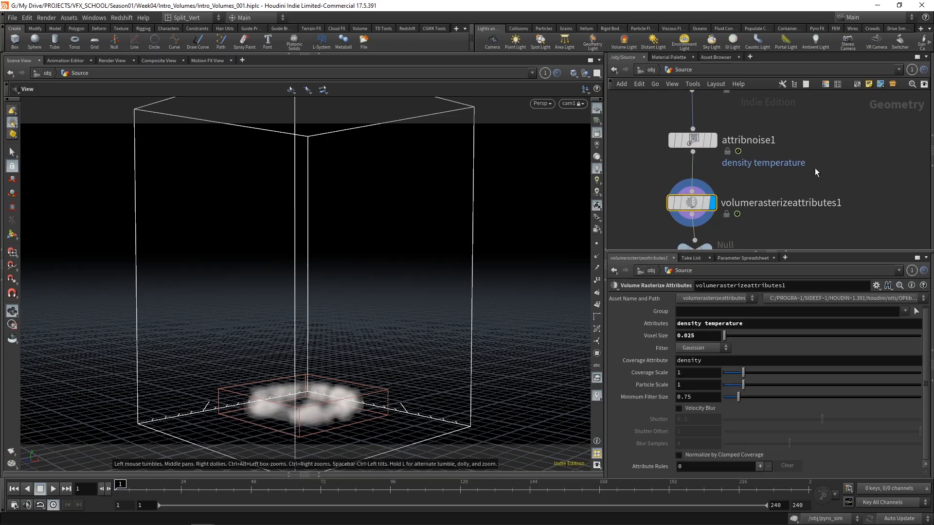
scroll(834, 155, down, 3)
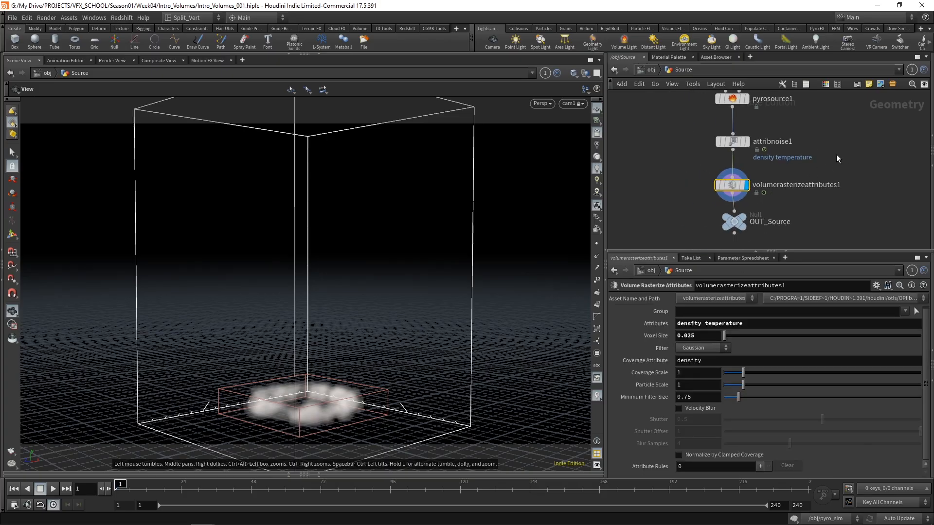
Copy the smoke object's Division Size and paste it as a relative reference into the source's rasterize Voxel Size
click(652, 70)
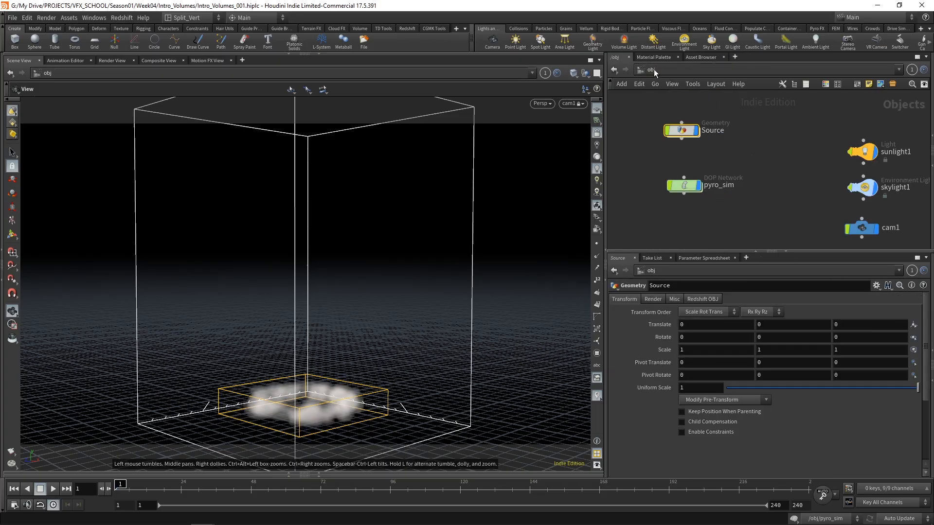
double_click(686, 186)
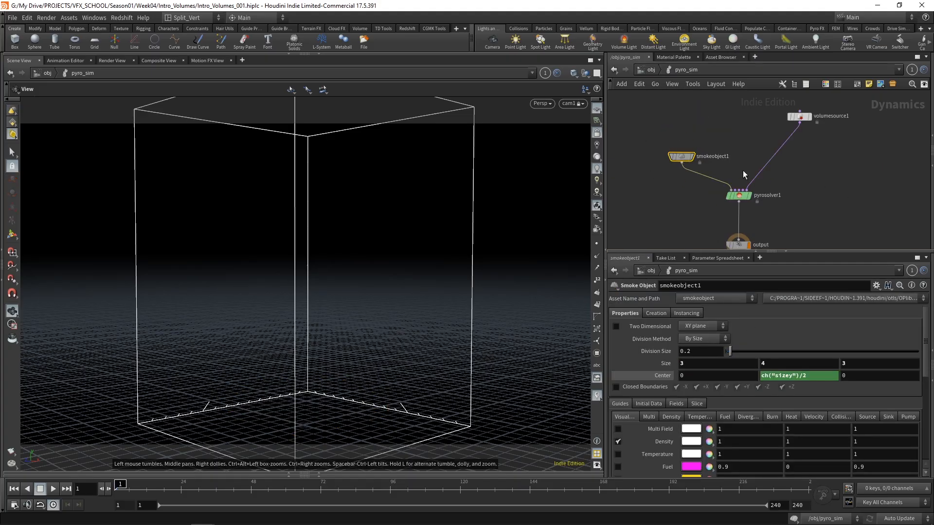
right_click(686, 362)
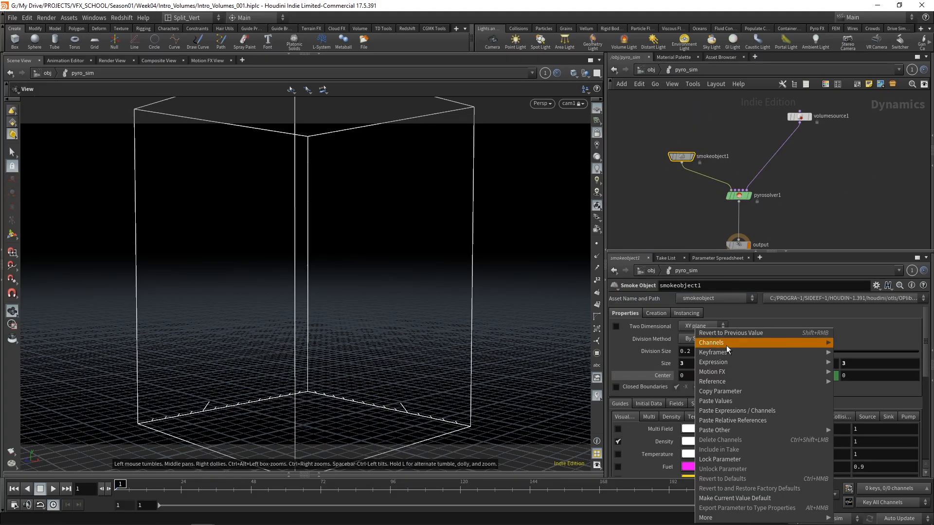
click(723, 391)
click(655, 71)
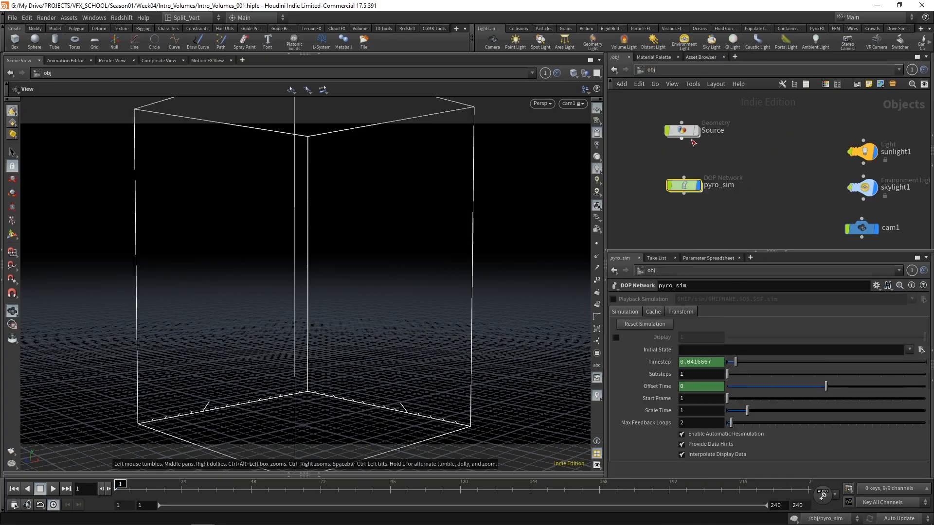
double_click(690, 132)
right_click(702, 334)
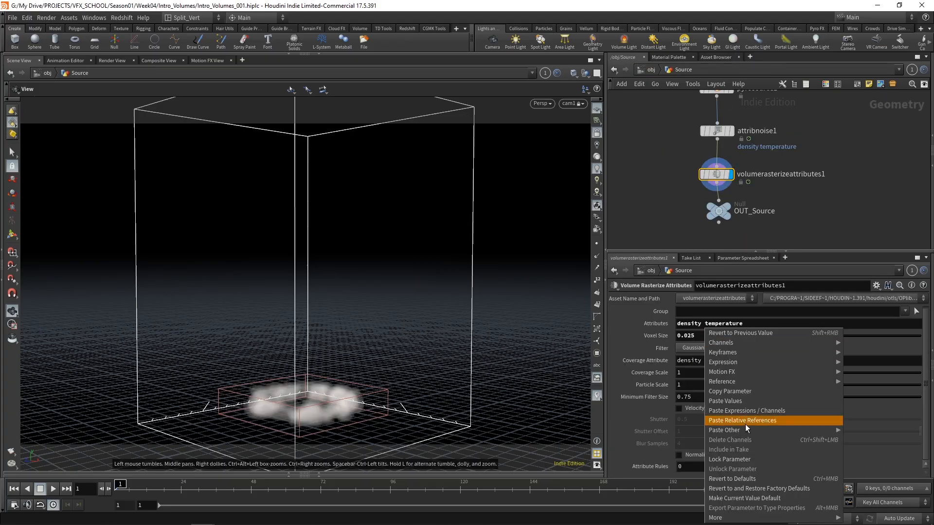
click(732, 420)
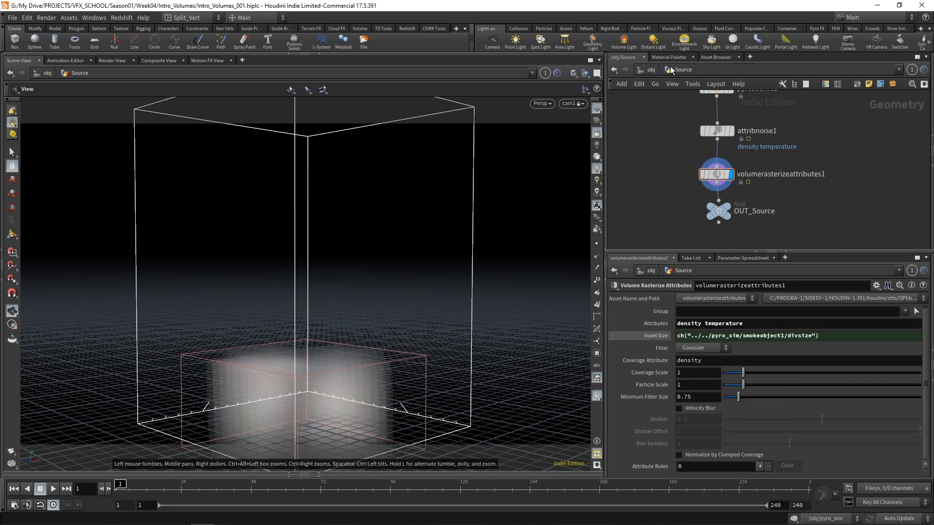
Set the smoke object's Division Size to 0.025 in pyro_sim and hide the viewport's reference grid
click(655, 69)
double_click(684, 186)
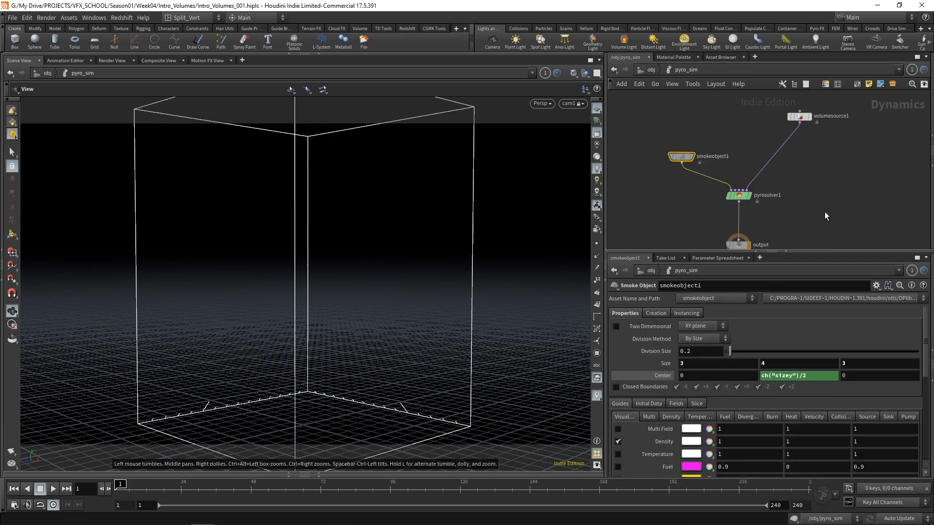
click(700, 351)
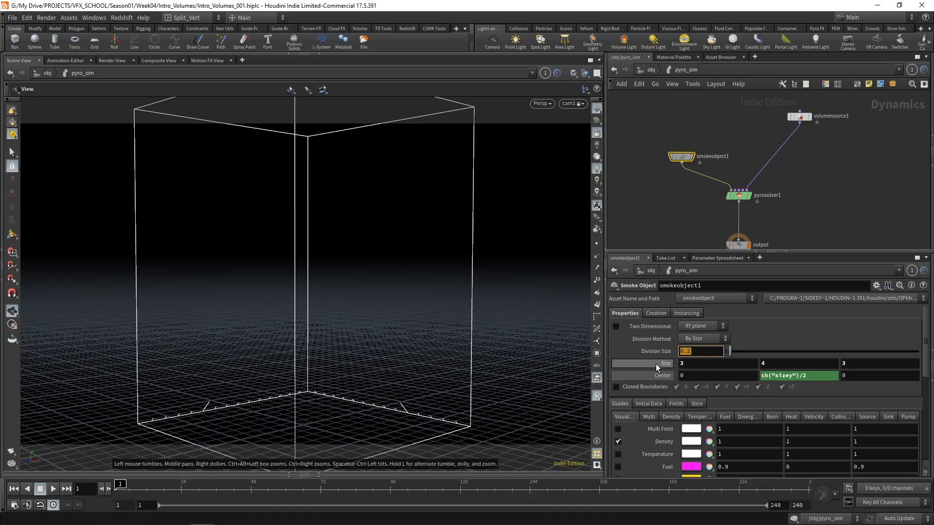
text(0.025)
key(Return)
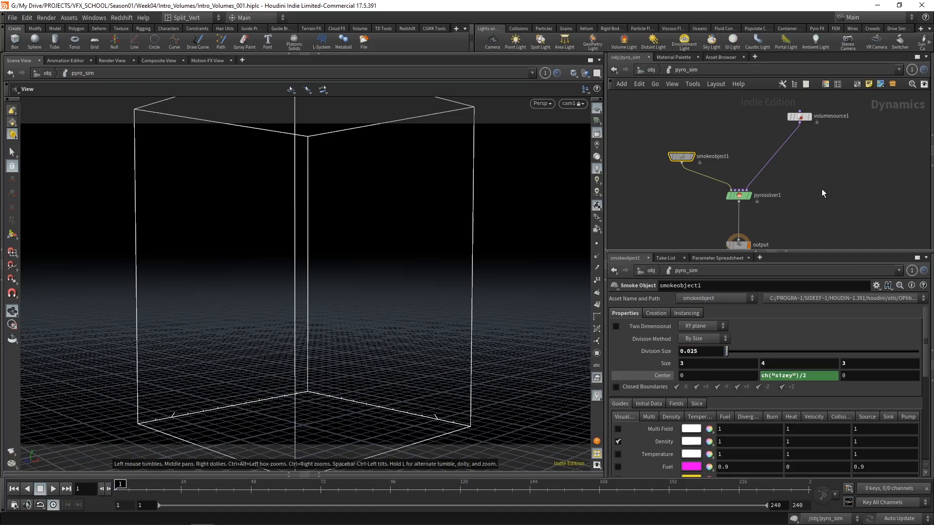
click(596, 111)
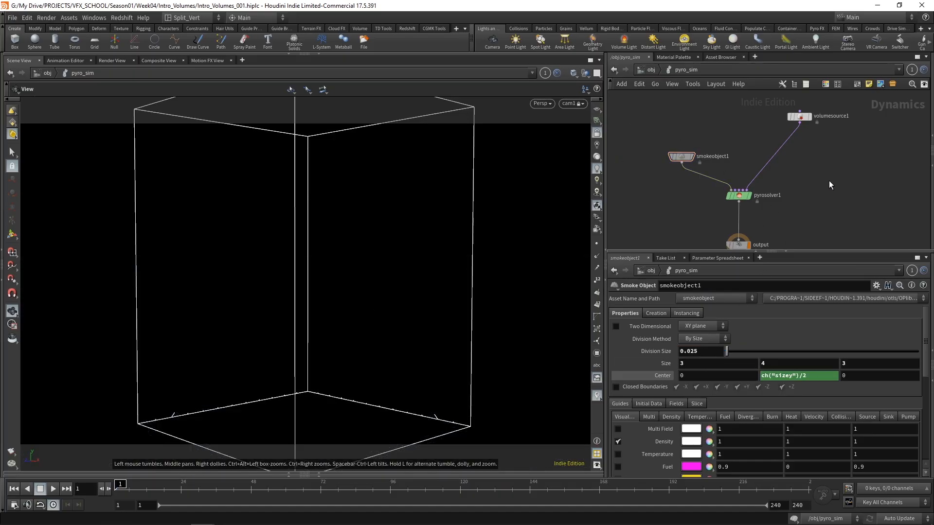
Move the volume source node closer to the solver and set its SOP Path to /obj/Source/OUT_Source
middle_drag(828, 184, 812, 163)
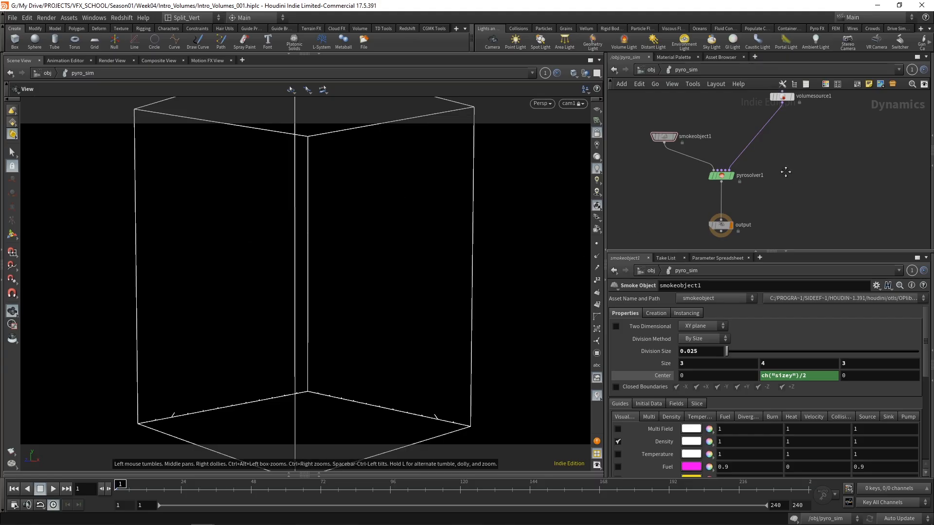
drag(792, 118, 782, 150)
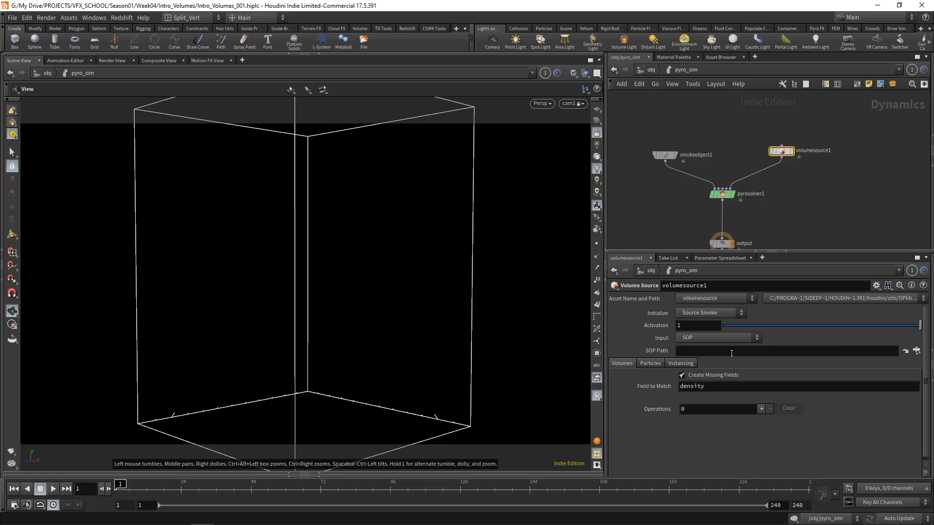
click(916, 350)
click(815, 317)
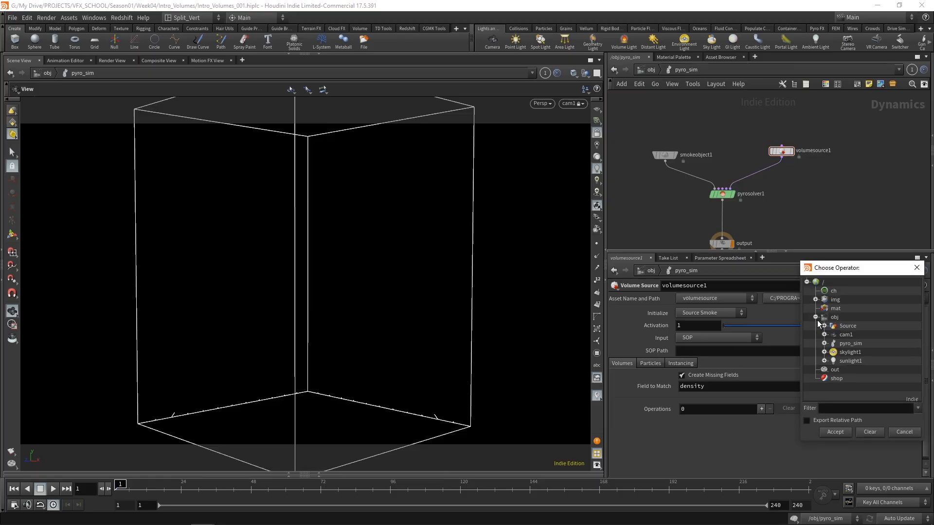
click(824, 326)
double_click(861, 334)
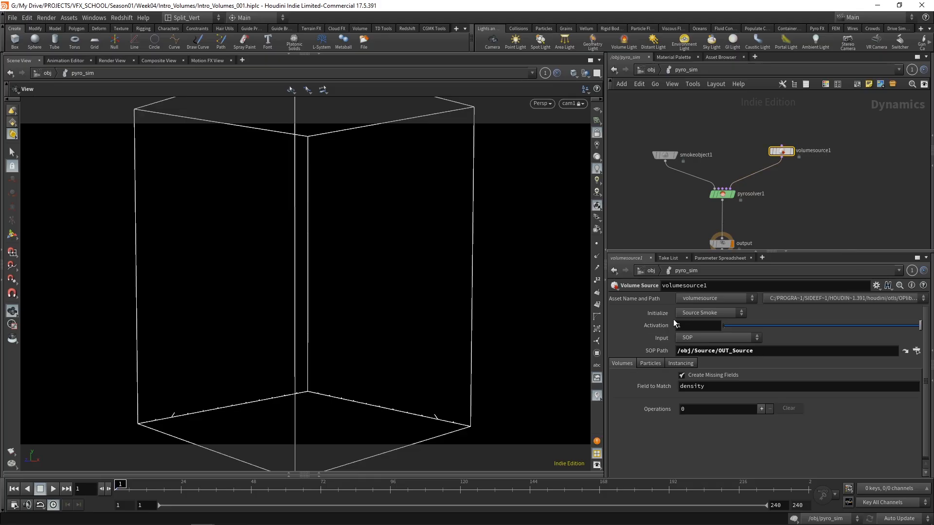
Initialize the volume source with the Source Smoke preset to create its sourcing operations
click(715, 313)
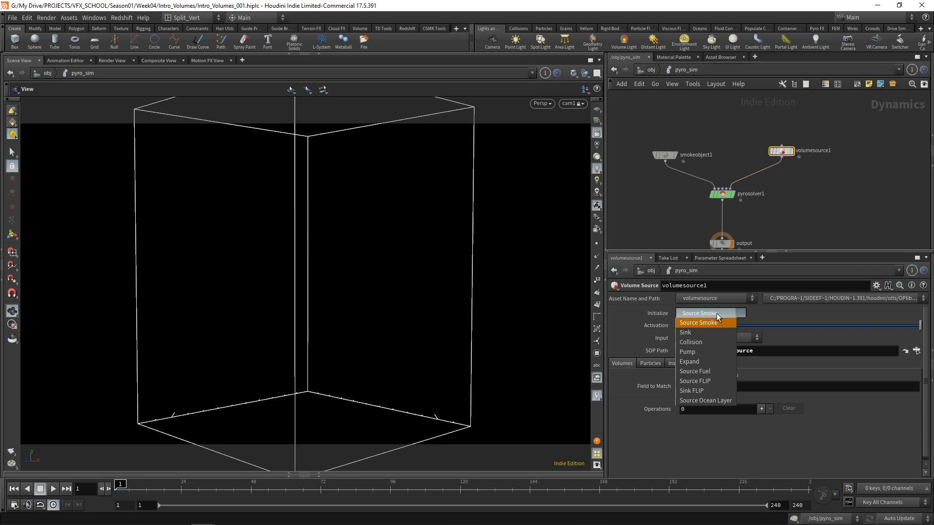
click(706, 323)
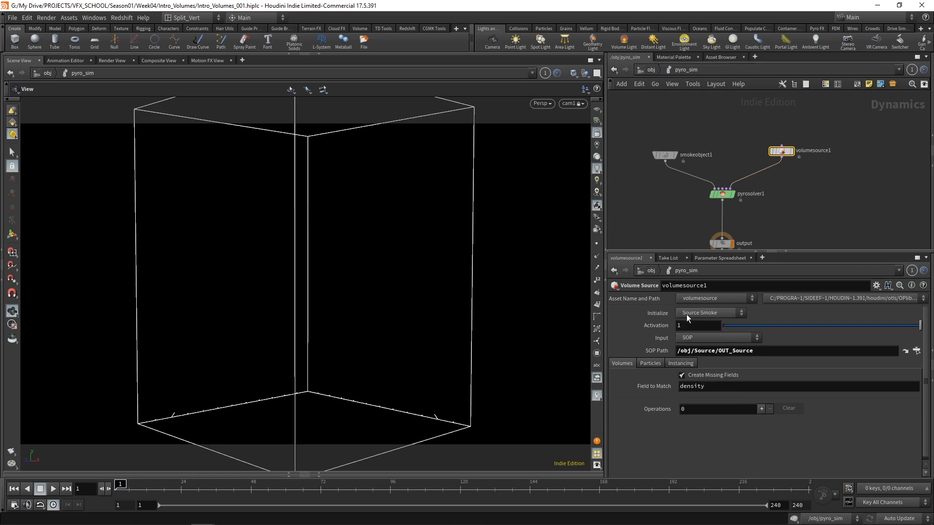
click(727, 313)
click(707, 333)
click(723, 315)
click(719, 323)
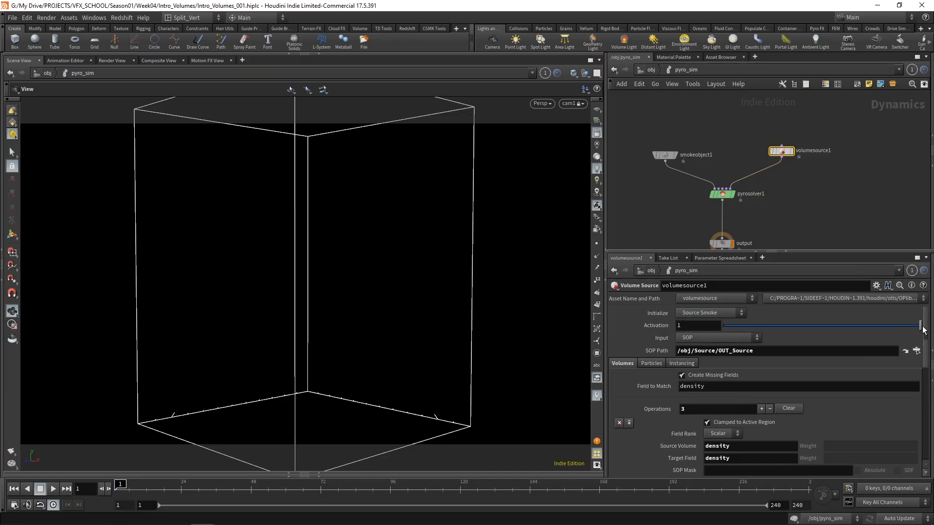
Examine the volume source's density, temperature and velocity operations, including their source volumes and target fields
scroll(921, 329, down, 5)
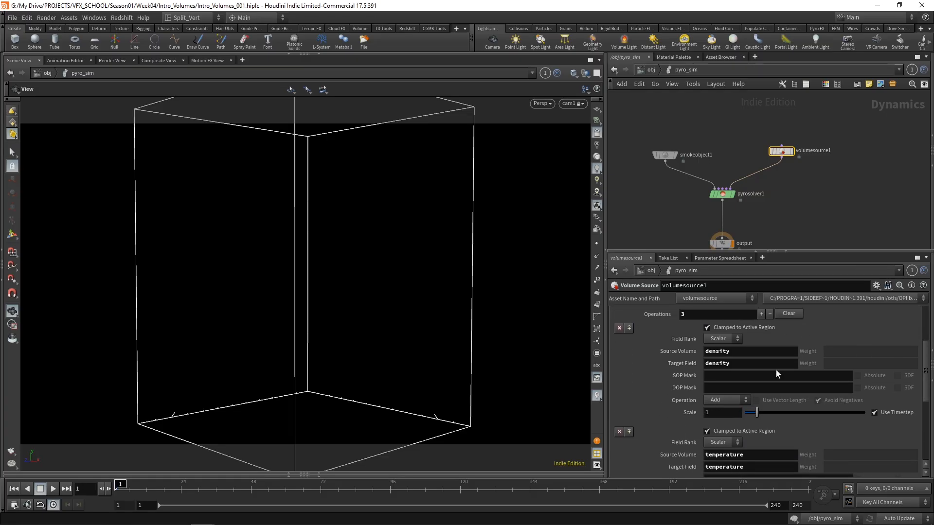
drag(718, 351, 700, 364)
click(715, 413)
drag(928, 362, 931, 421)
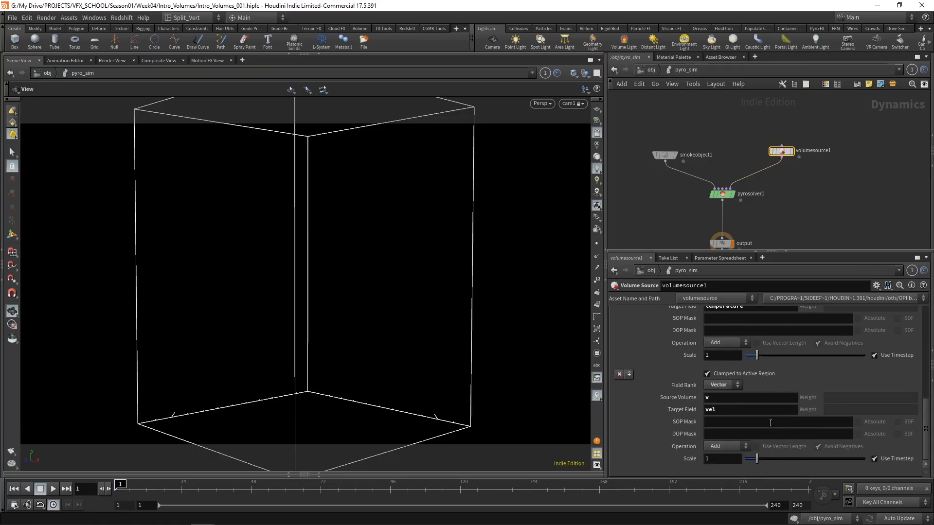
Play the smoke simulation from frame 1 and stop it at about frame 26
click(812, 173)
click(53, 489)
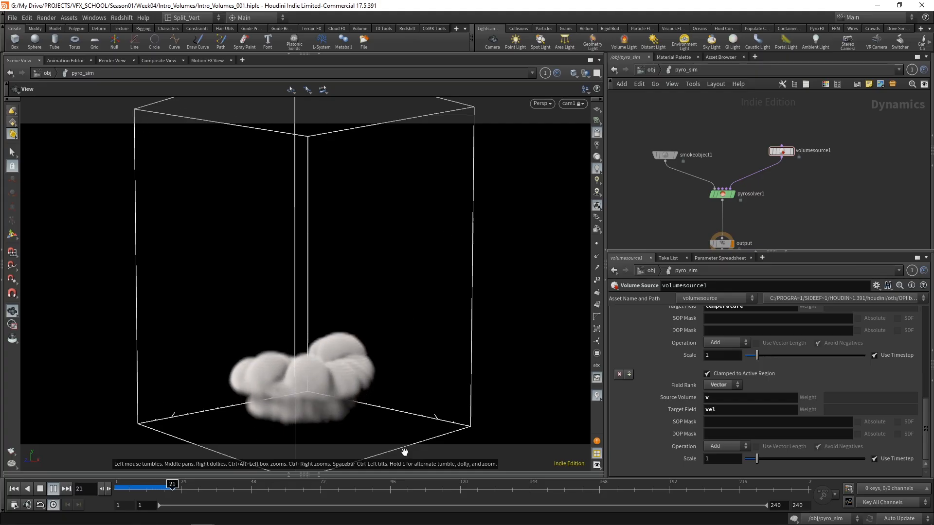
click(39, 490)
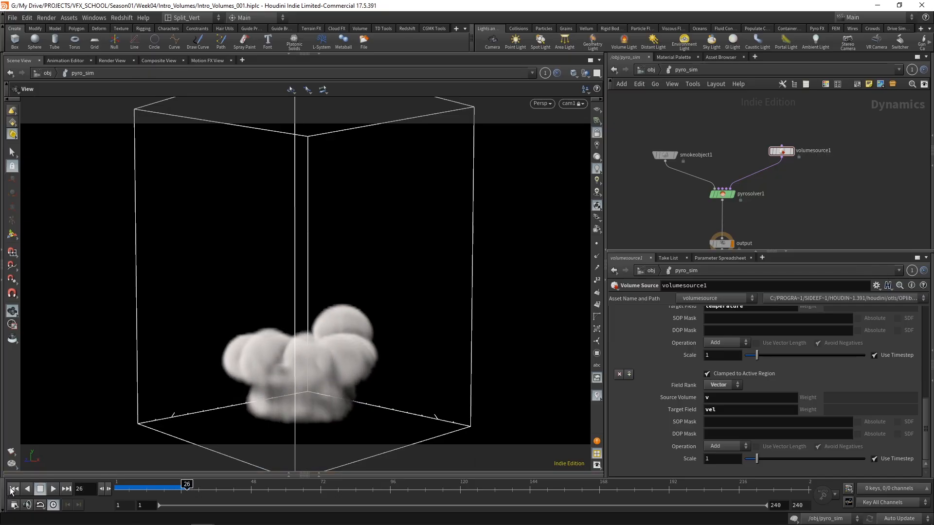
Return to frame 1 and add a Gas Resize Fluid Dynamic node above the smoke object in the pyro network
click(14, 489)
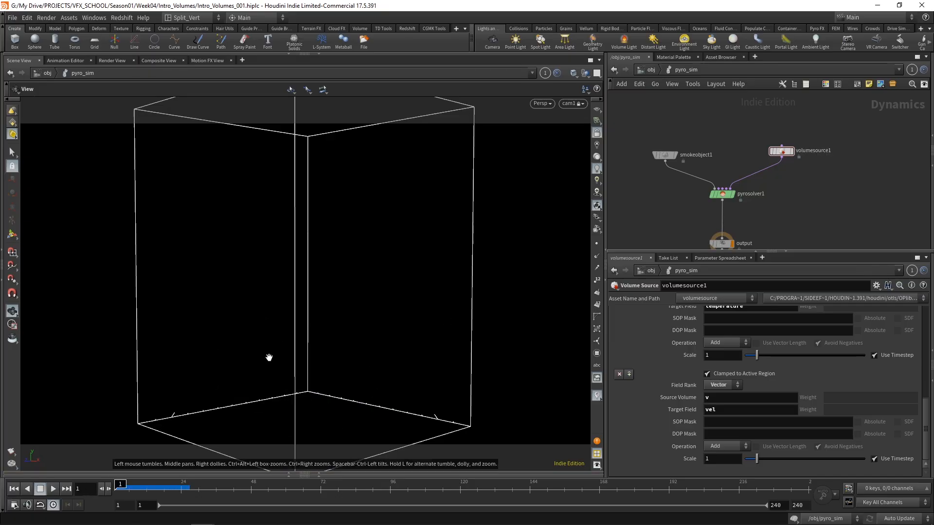
key(Tab)
text(res)
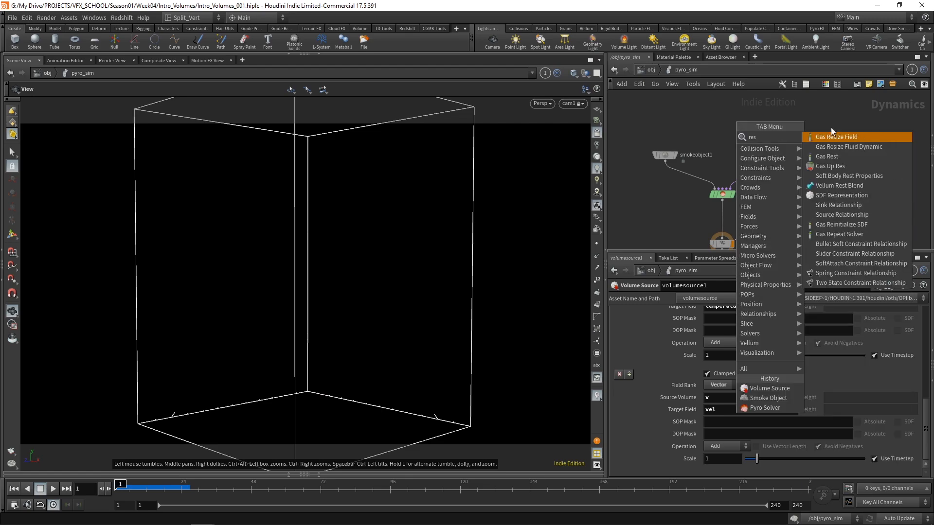
click(870, 147)
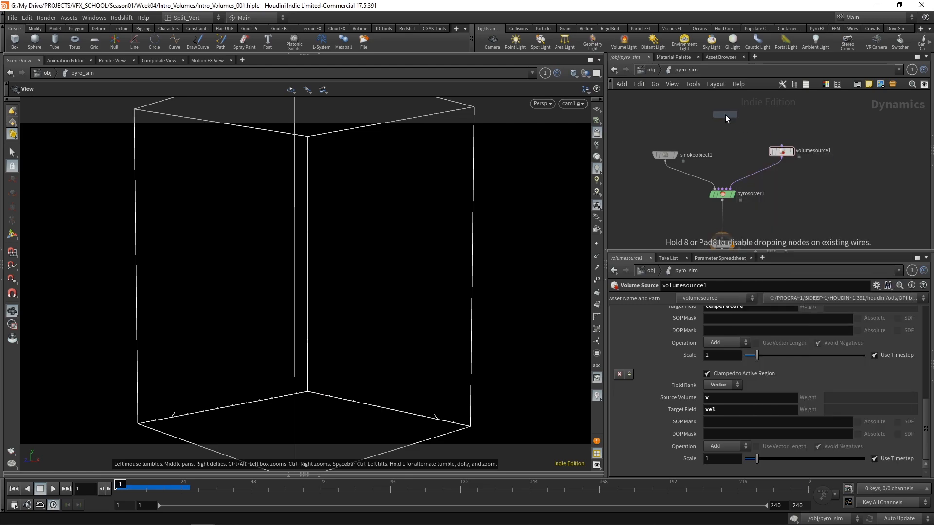
click(700, 114)
scroll(723, 186, up, 3)
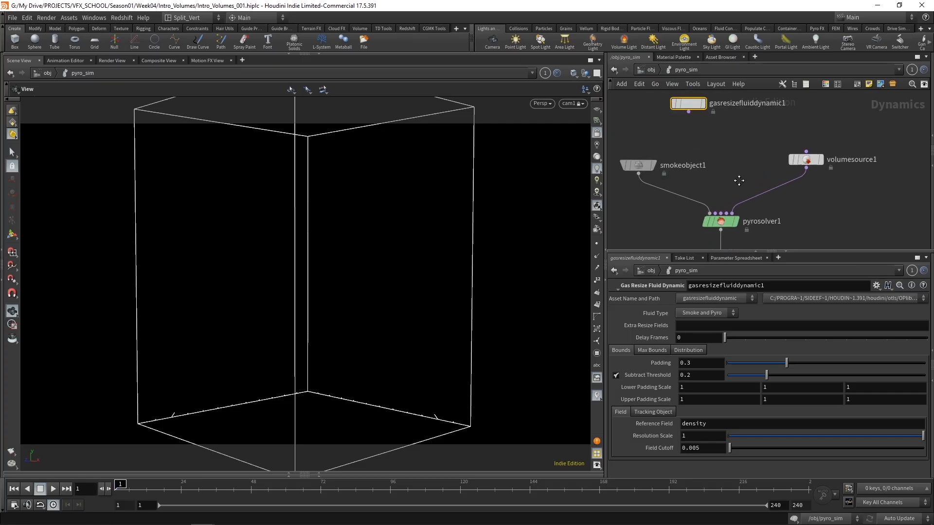
Connect the Gas Resize Fluid Dynamic node to the pyro solver's second input and position it above the solver
click(715, 234)
click(686, 129)
scroll(729, 160, down, 1)
drag(714, 143, 734, 126)
scroll(728, 127, down, 1)
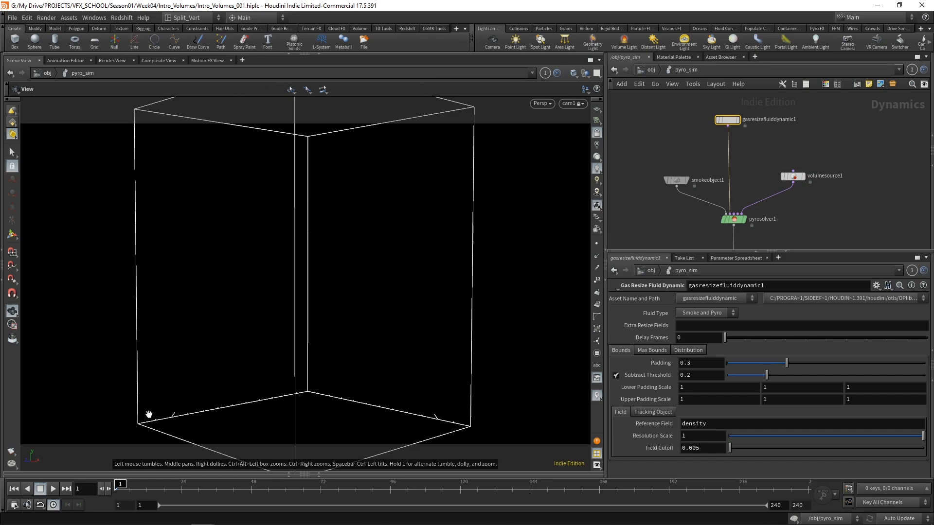
Enable Track By Object on the resize node with SOP Path /obj/Source/OUT_Source, and preview the simulation from frame 1
click(643, 412)
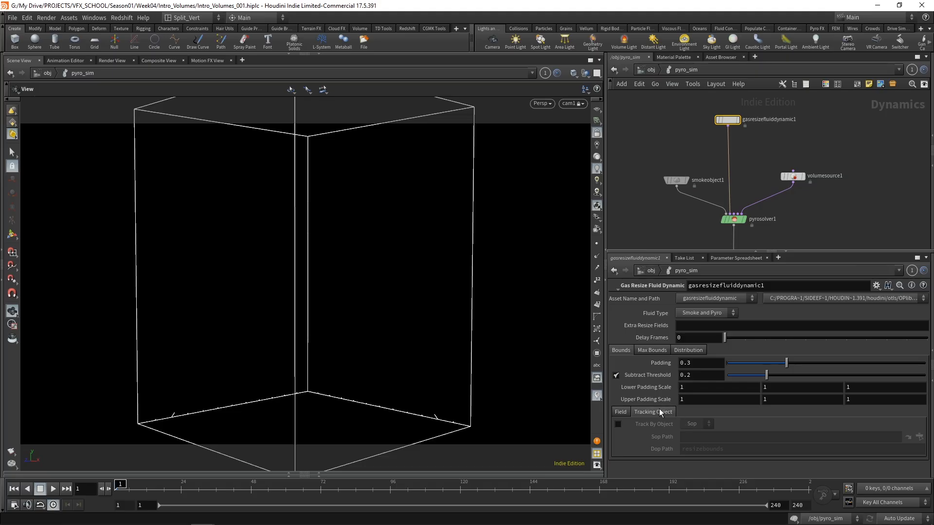
click(618, 424)
click(916, 436)
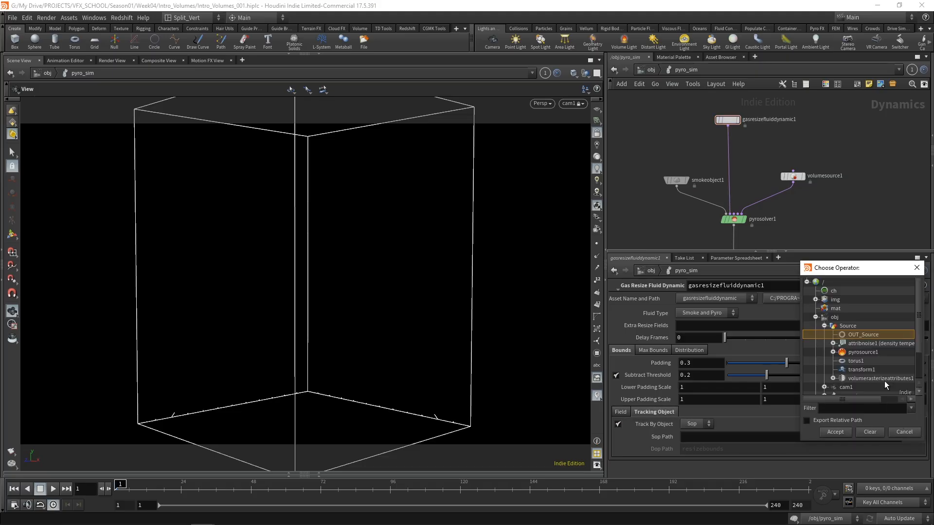
double_click(865, 334)
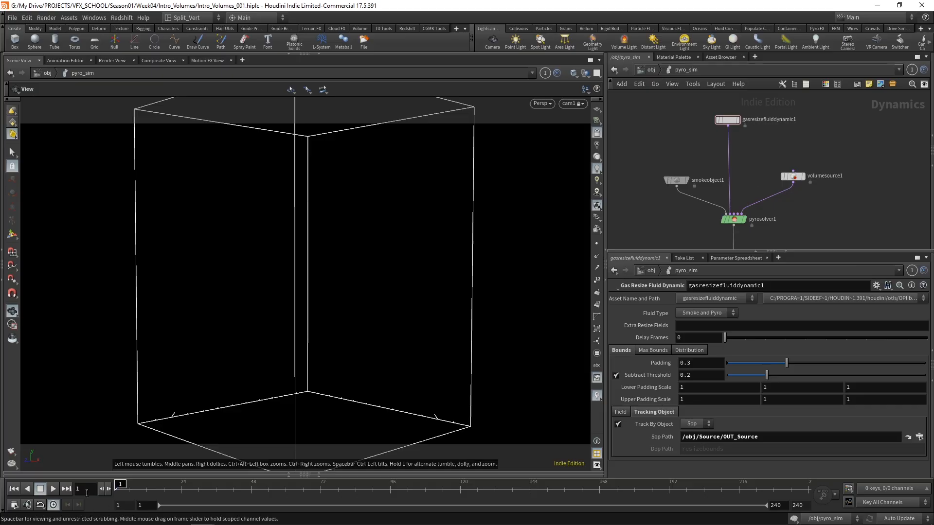
click(54, 489)
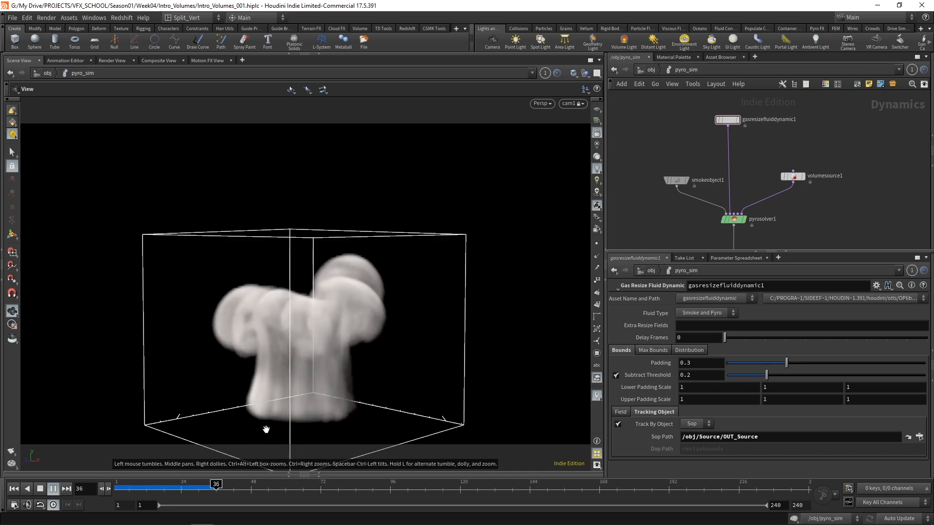
key(ctrl+Up)
Enable Use OpenCL in the pyro solver's advanced settings
click(736, 220)
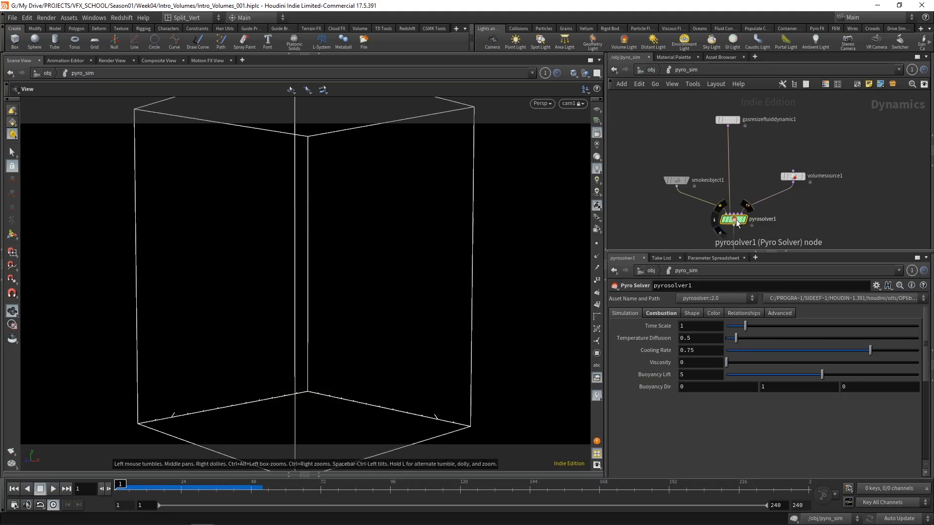
click(783, 313)
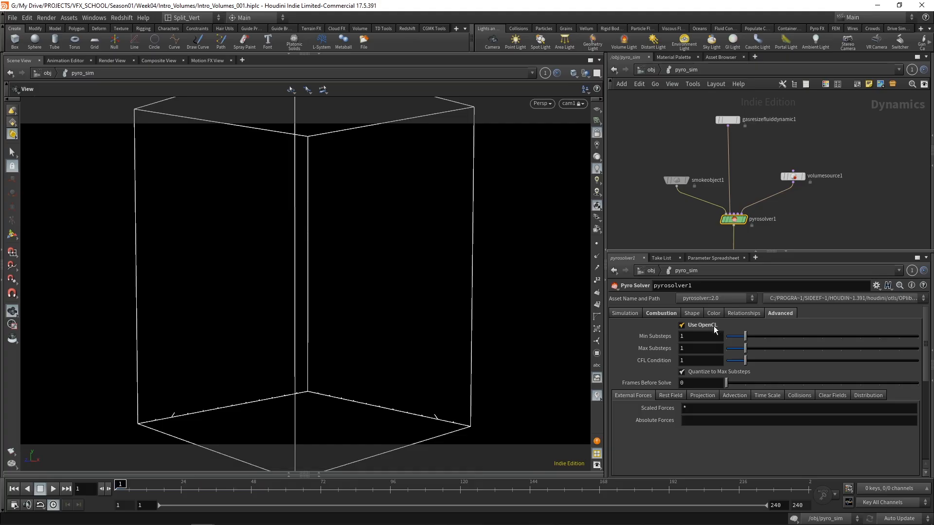
click(698, 326)
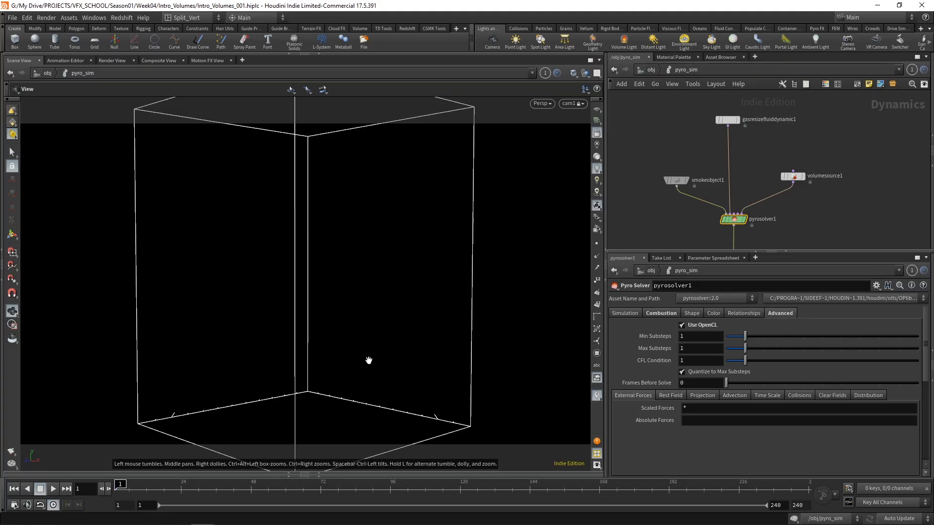
Play the smoke simulation to about frame 75, replay it from frame 1 to about frame 69, and return to frame 1
click(54, 489)
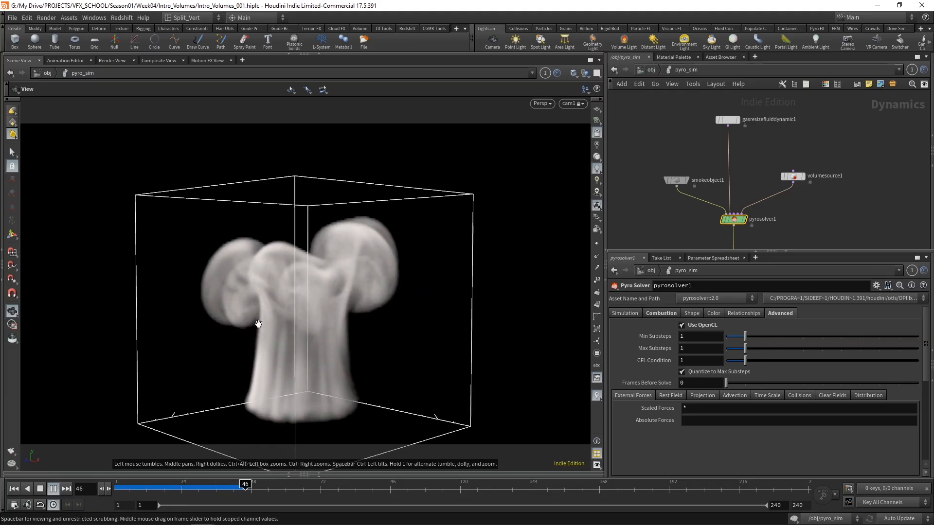
click(41, 488)
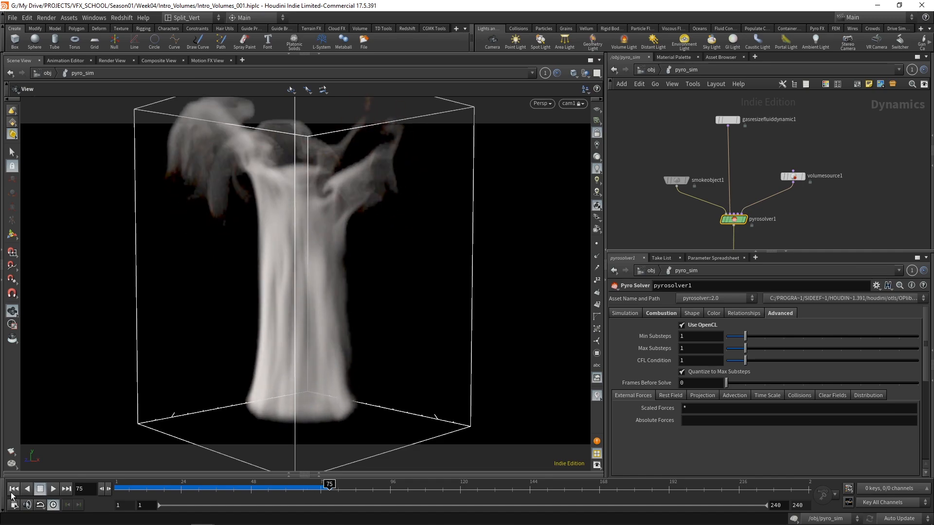
click(14, 489)
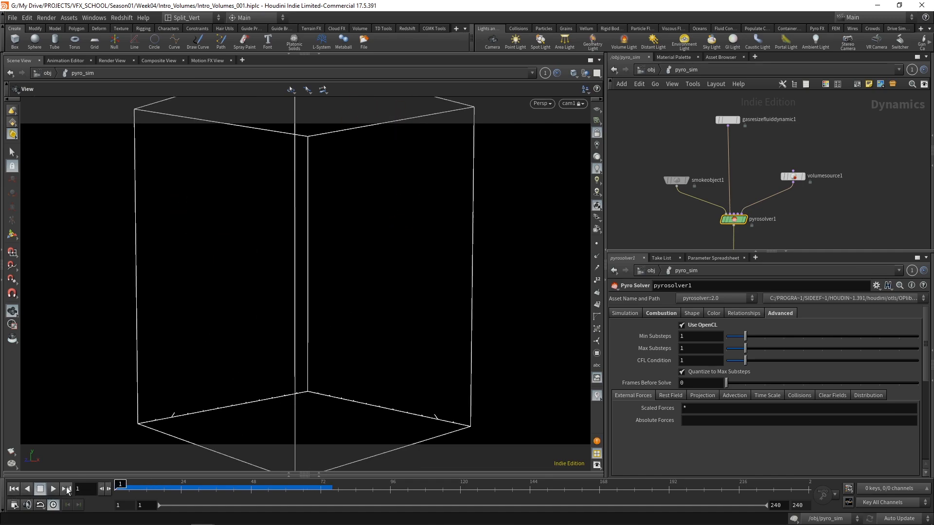
click(53, 489)
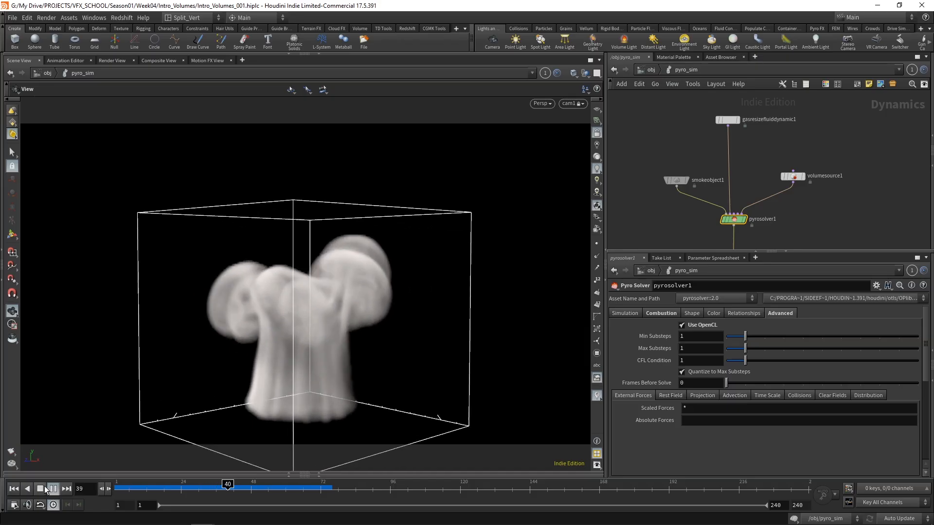
click(40, 487)
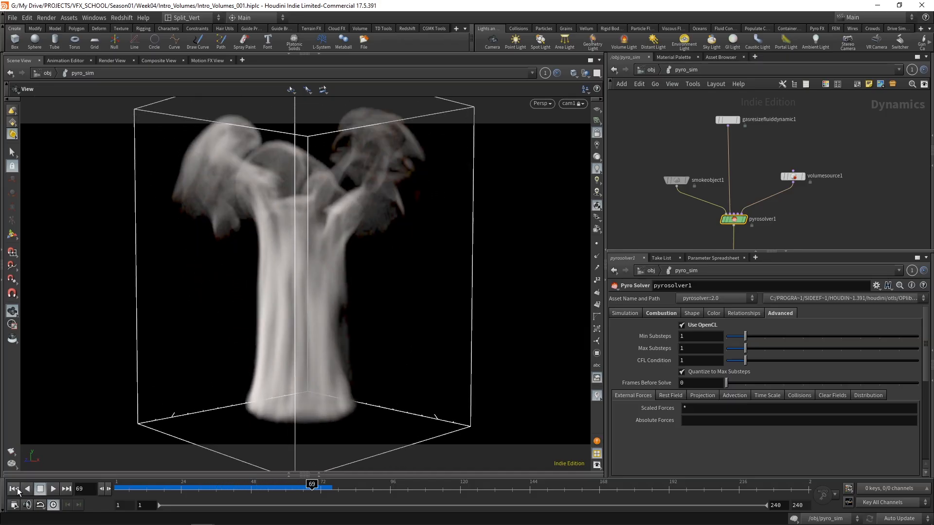
click(13, 489)
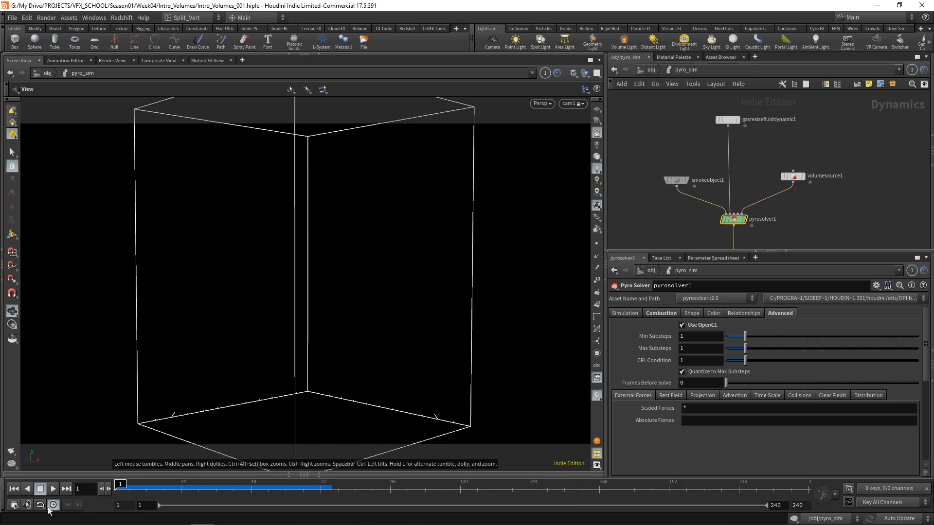
Set the global animation end frame to 120 and apply the shorter frame range
click(15, 505)
double_click(112, 343)
text(120)
key(Return)
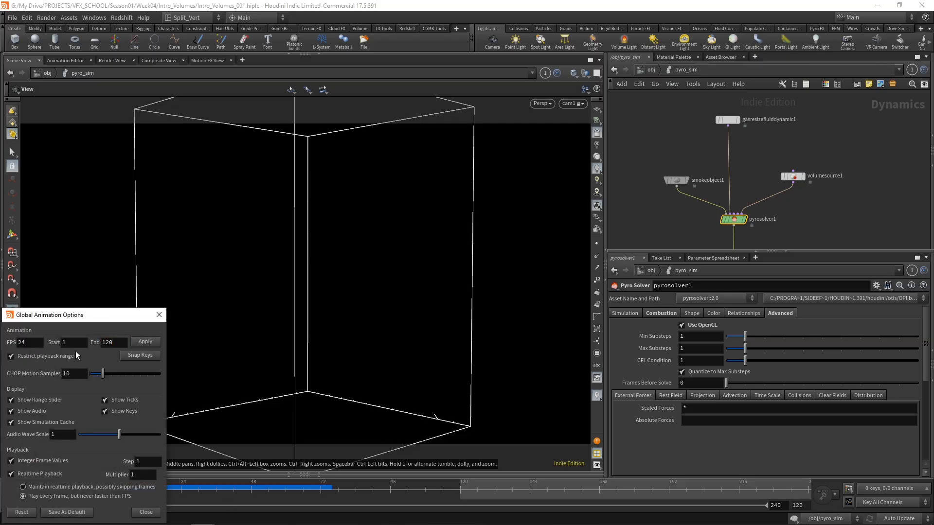
click(145, 342)
click(145, 512)
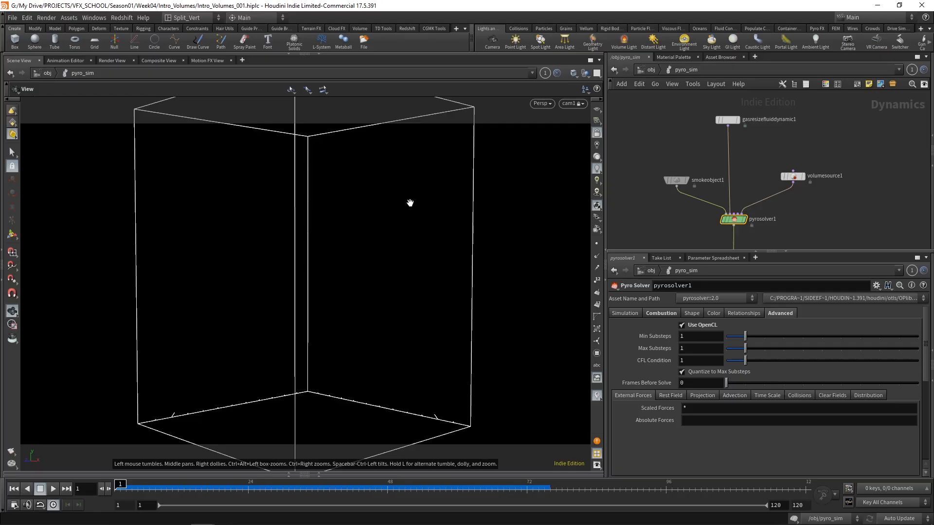